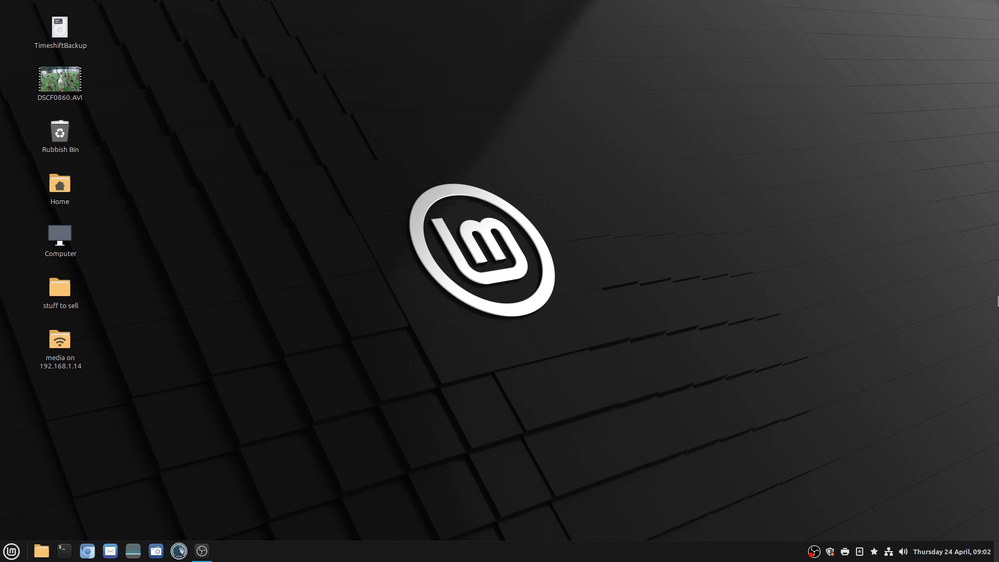
# Open the Chromium browser, search Google for "canva" and open the Canva website from the results
pyautogui.click(87, 555)
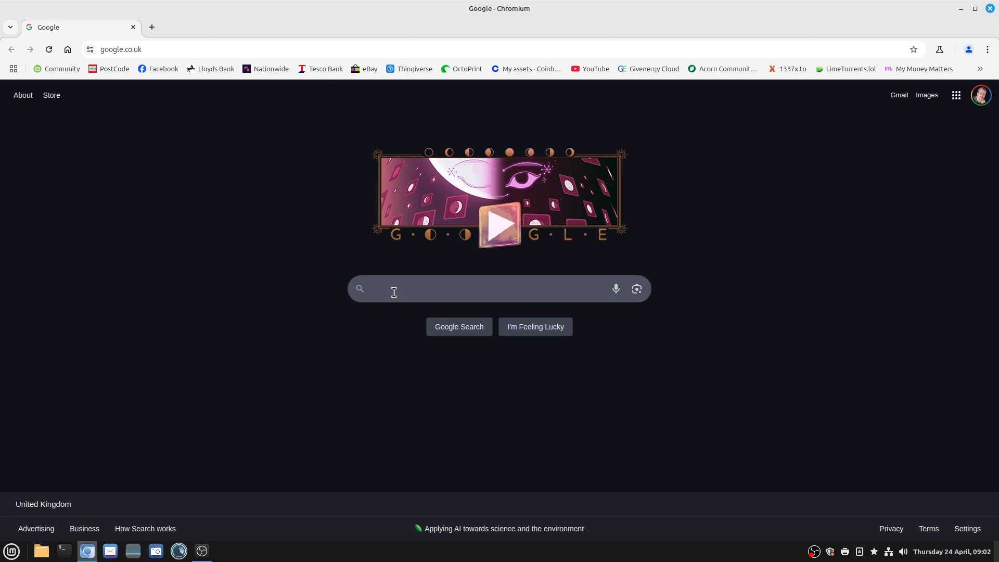
pyautogui.click(394, 293)
pyautogui.write('can')
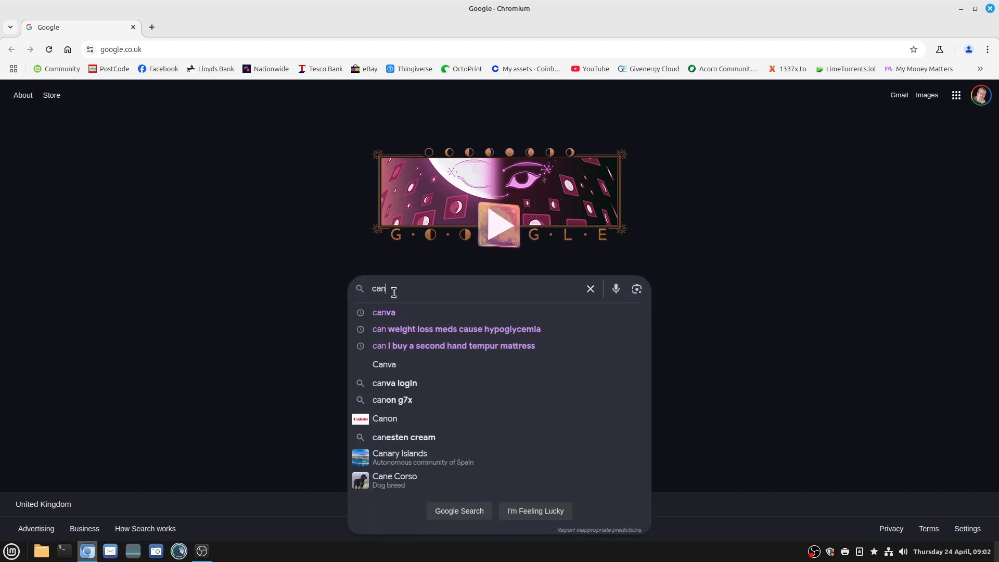
pyautogui.write('va')
pyautogui.press('Return')
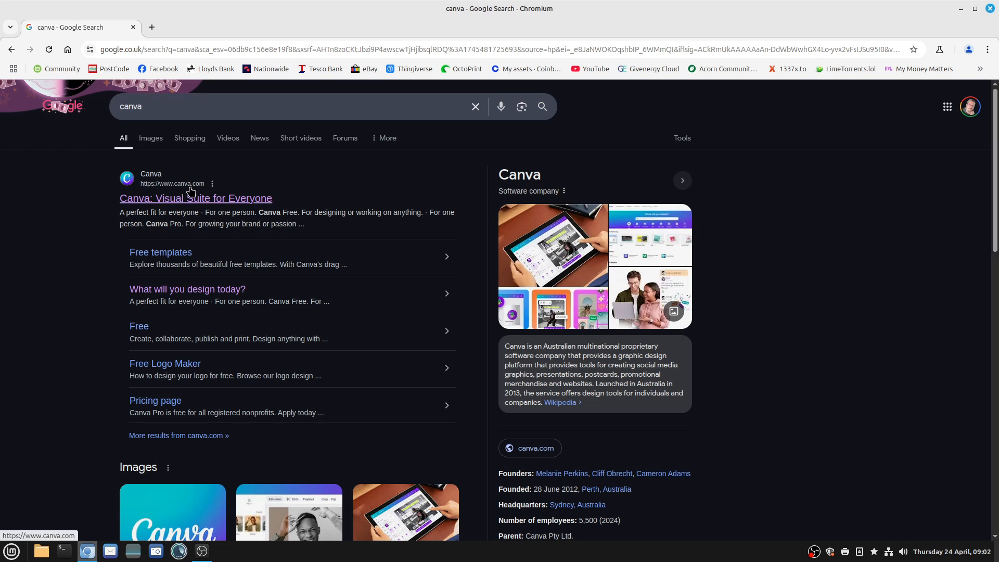
pyautogui.click(177, 204)
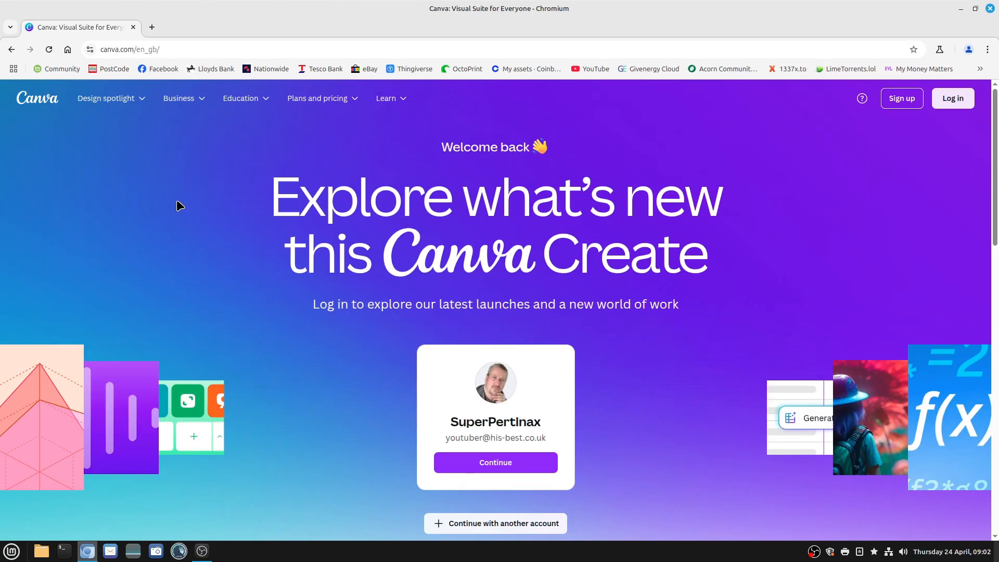
# Log in to Canva with the remembered Google account and agree to continue signing in
pyautogui.click(494, 466)
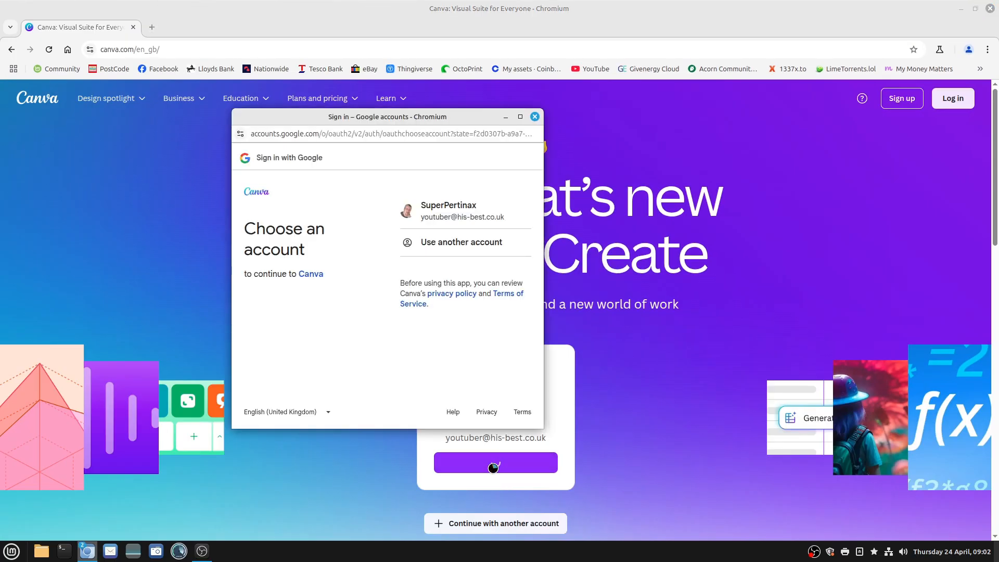
pyautogui.click(442, 215)
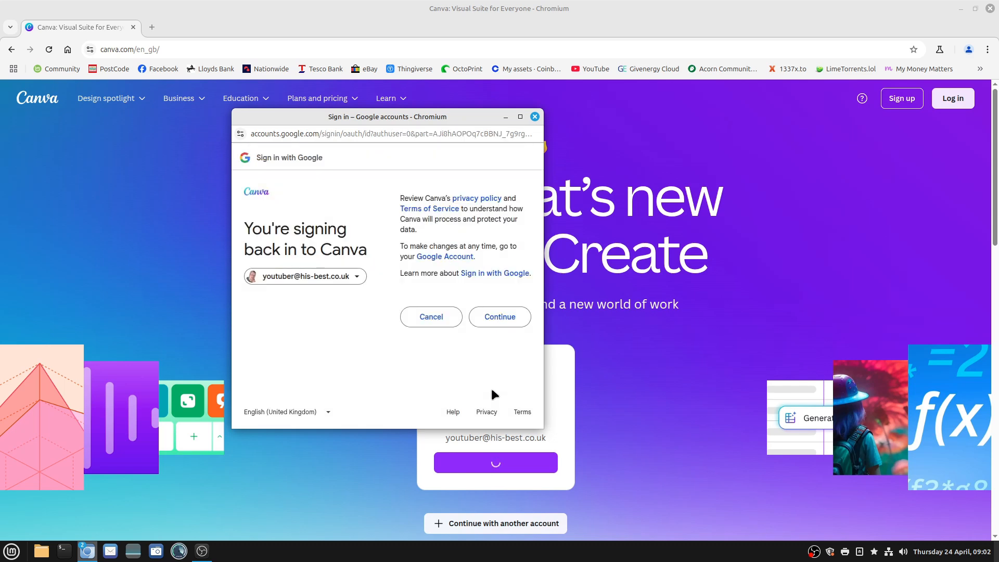
pyautogui.click(497, 318)
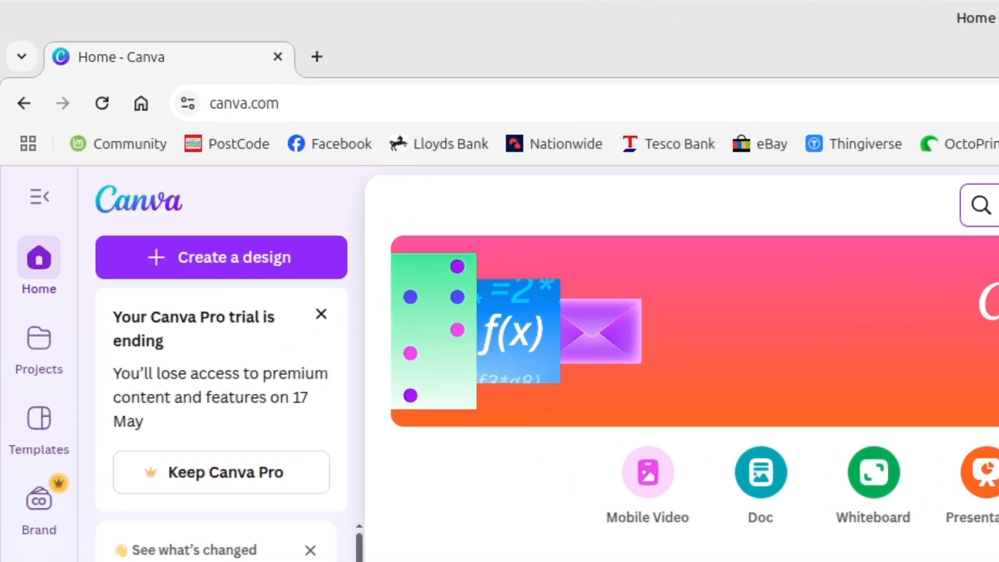
# Create a new Mobile Video design of 1080 × 1920 px
pyautogui.click(226, 260)
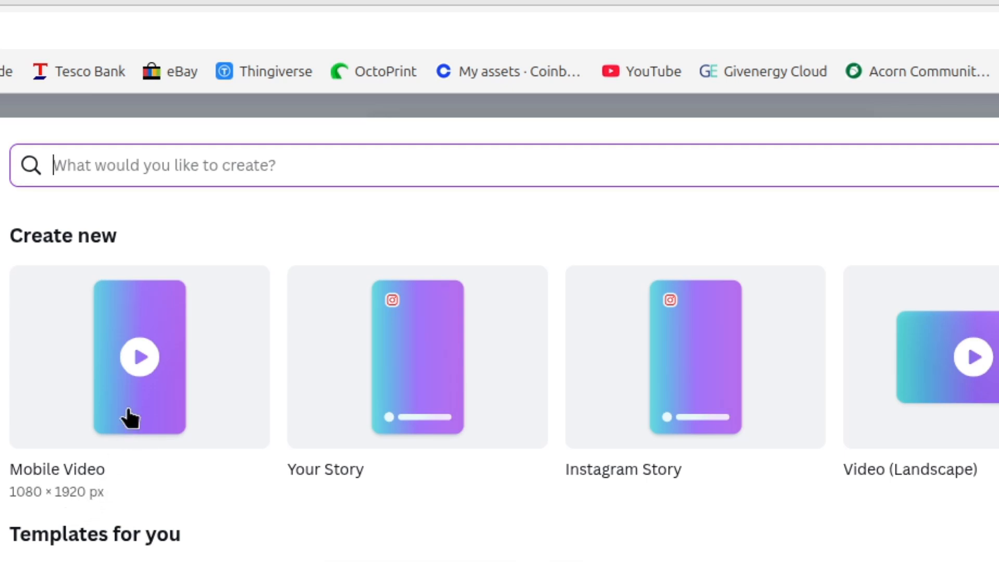
pyautogui.click(140, 357)
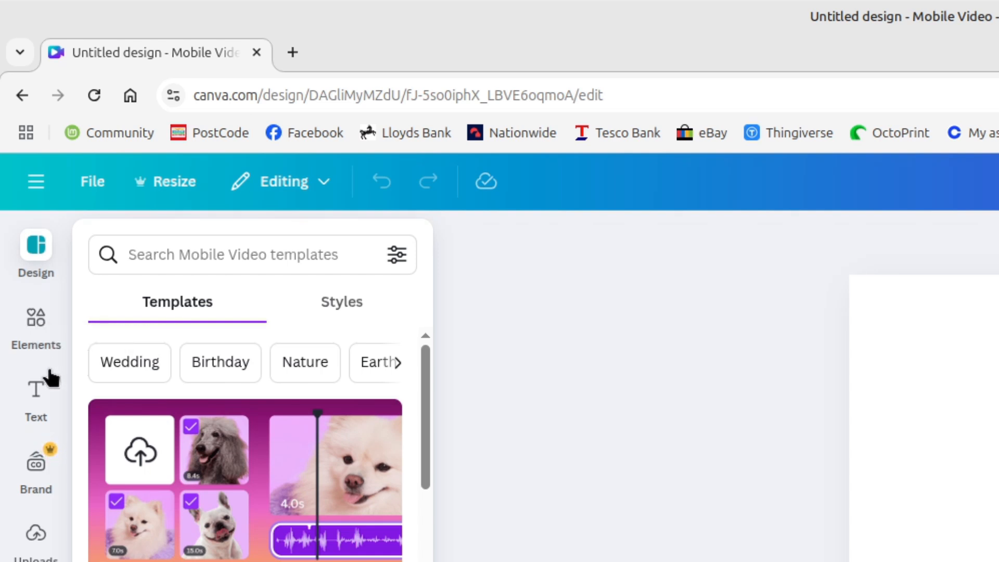
# Search the elements for "relaxing", restrict the results to videos and filter them by the Free price option
pyautogui.click(34, 326)
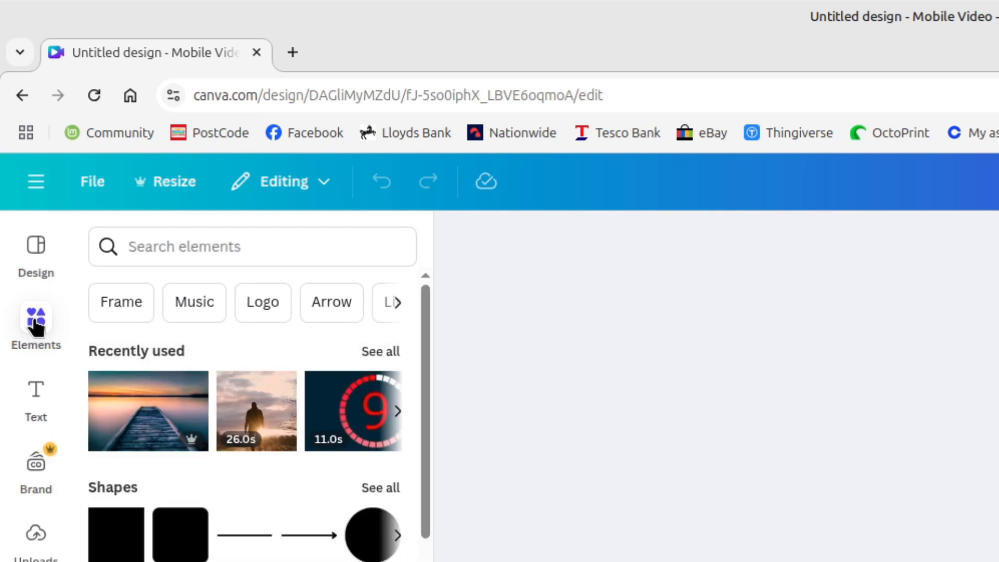
pyautogui.click(221, 248)
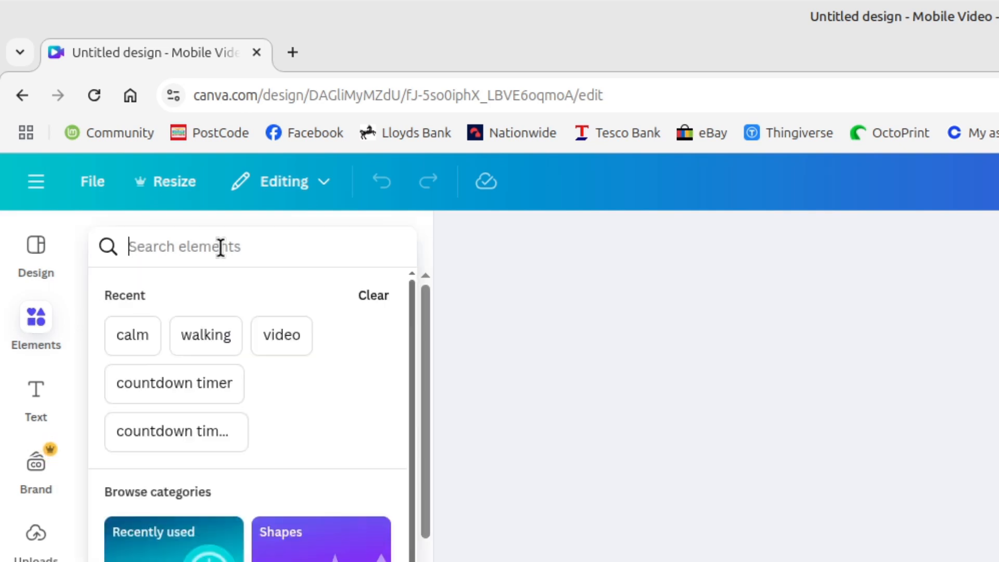
pyautogui.write('relaxing')
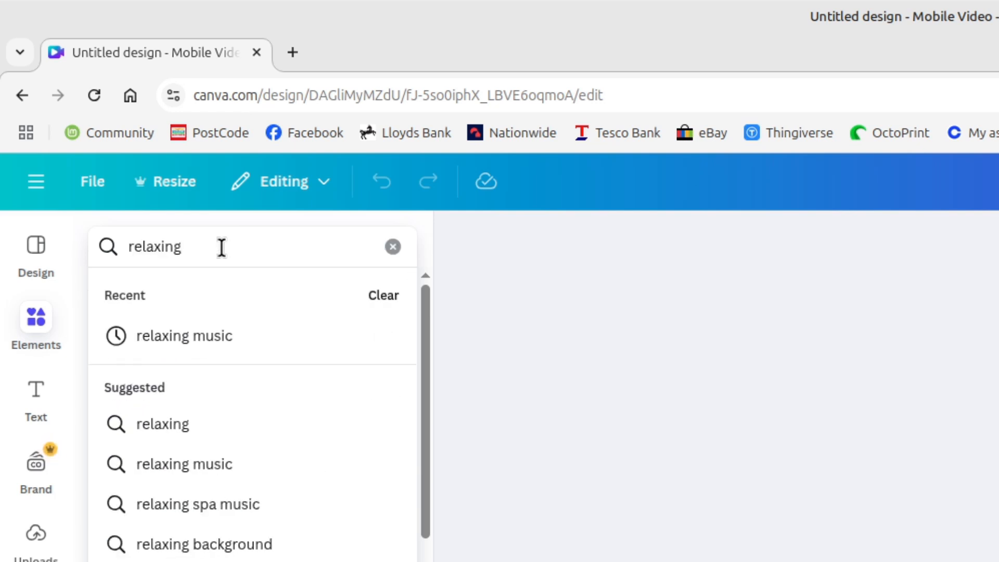
pyautogui.press('Return')
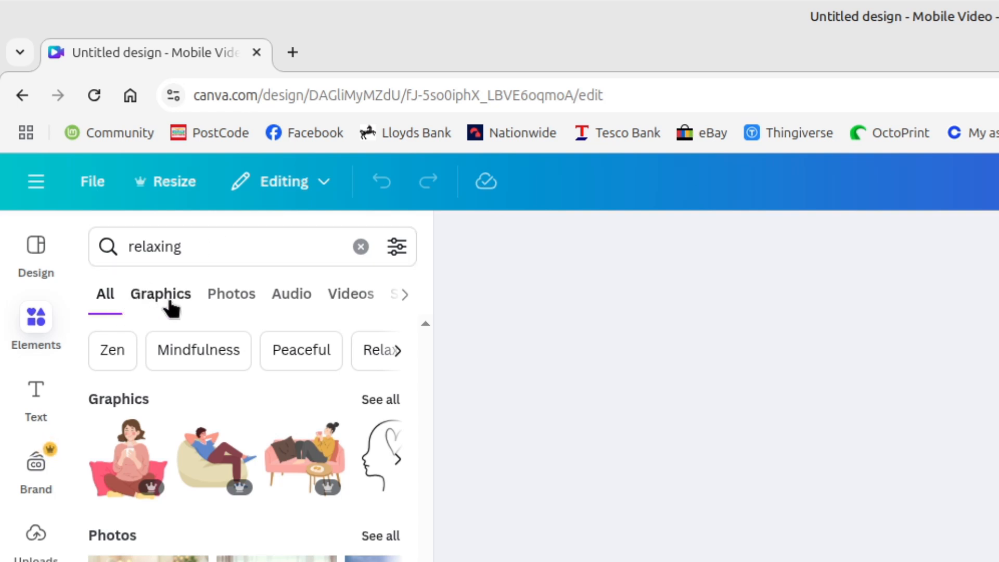
pyautogui.click(350, 296)
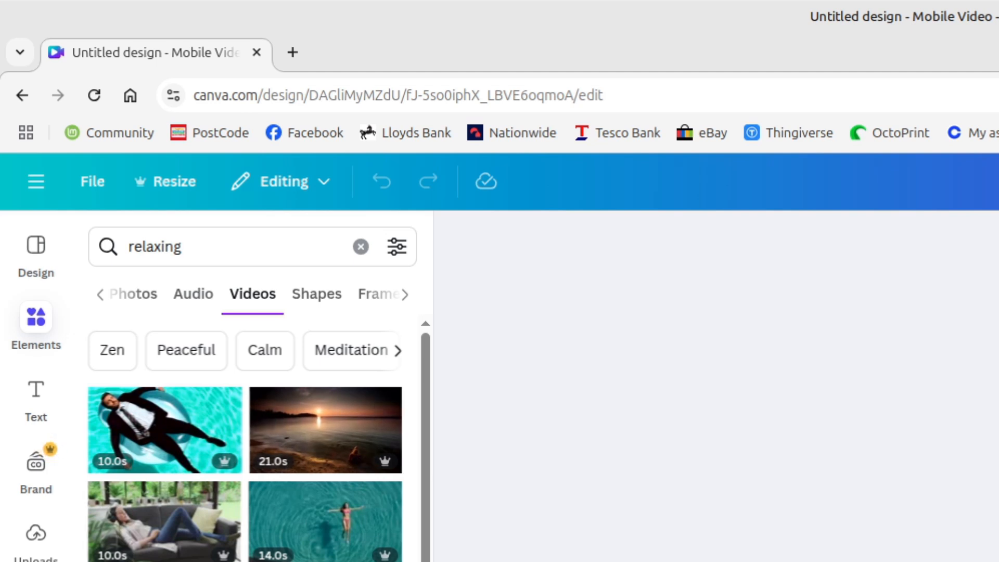
pyautogui.click(397, 248)
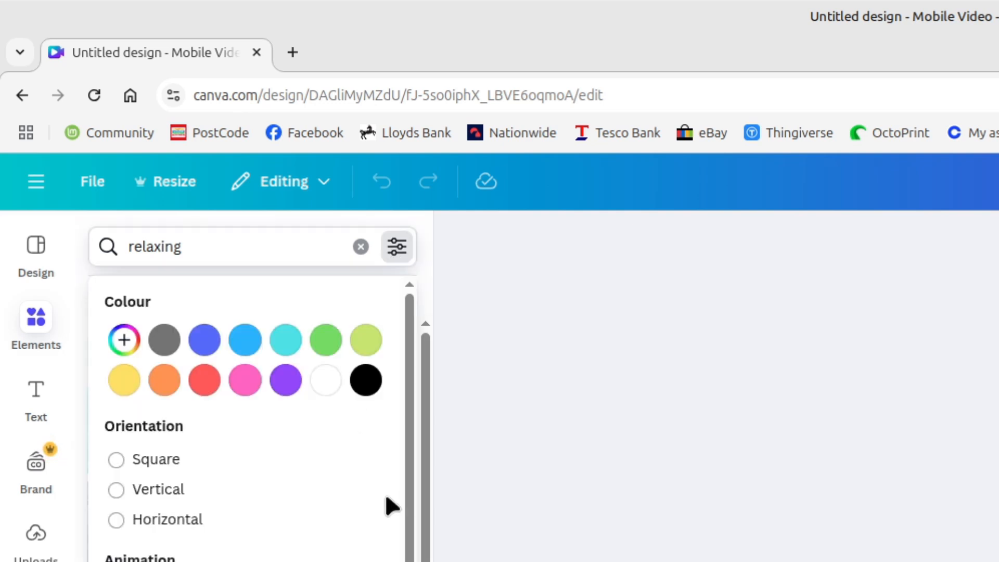
pyautogui.moveTo(407, 479); pyautogui.dragTo(407, 511)
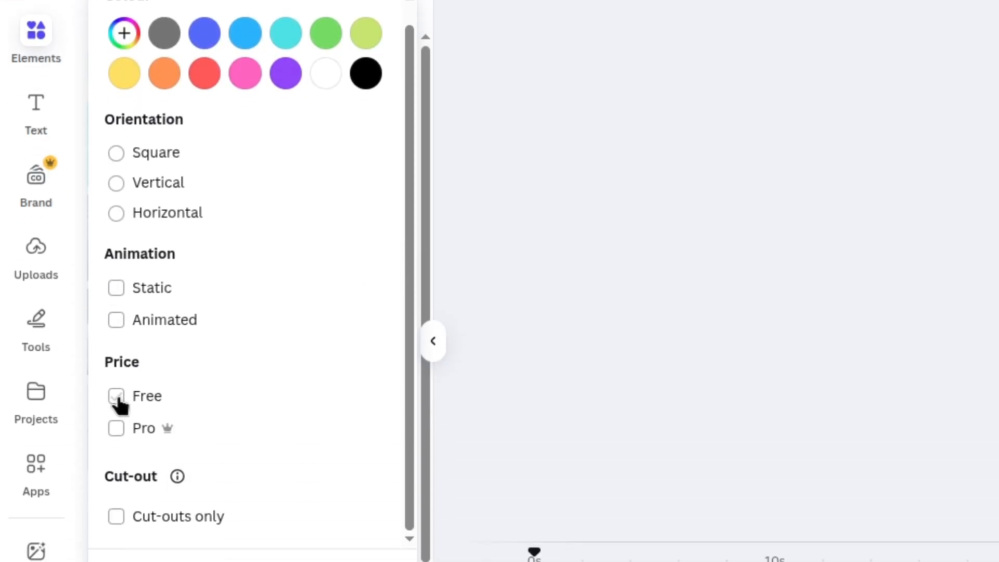
pyautogui.click(117, 396)
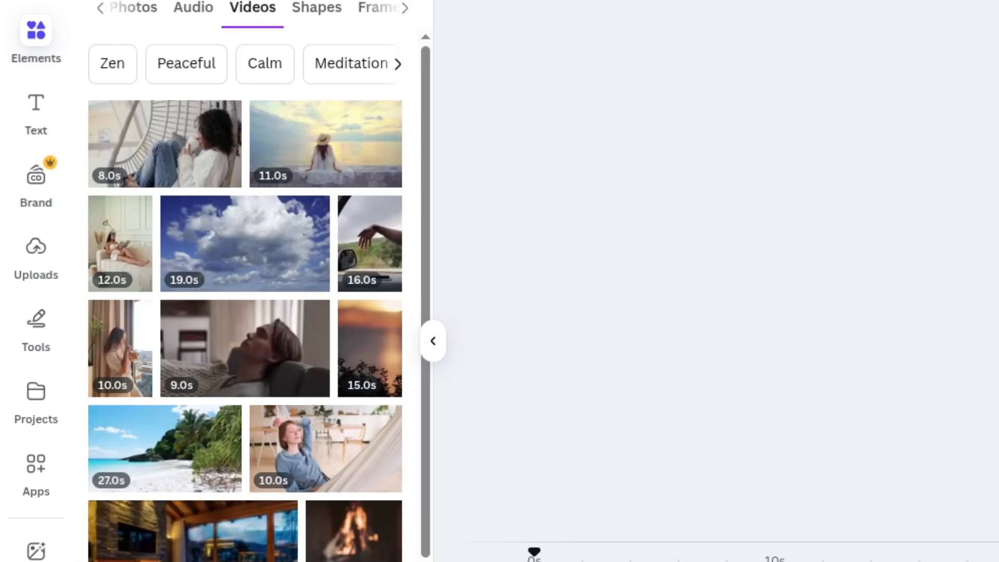
# Fill the page with the 36-second clip of a smiley face drawn in beach sand and preview its playback
pyautogui.moveTo(297, 396)
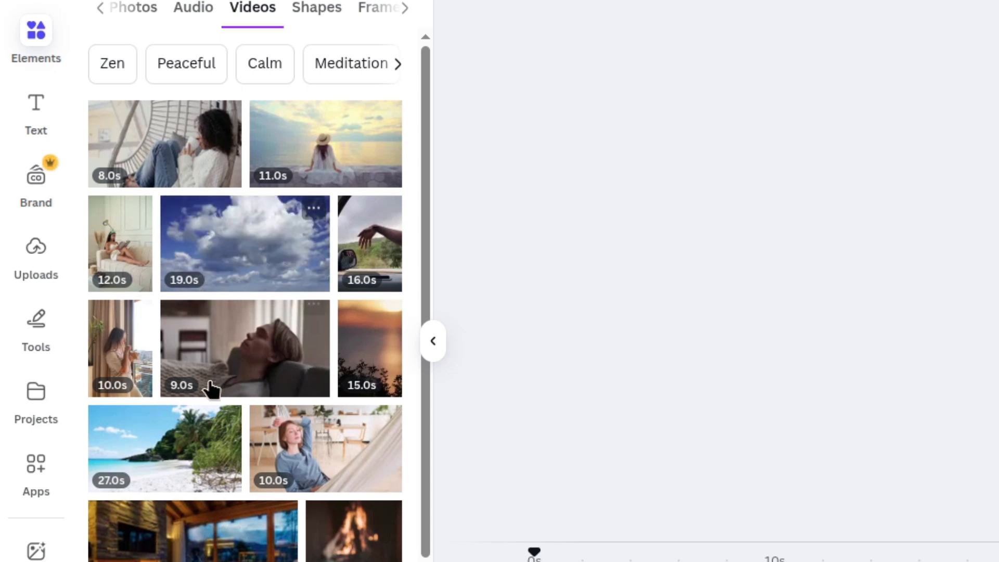
pyautogui.scroll(-2, 307, 476)
pyautogui.scroll(-2, 285, 435)
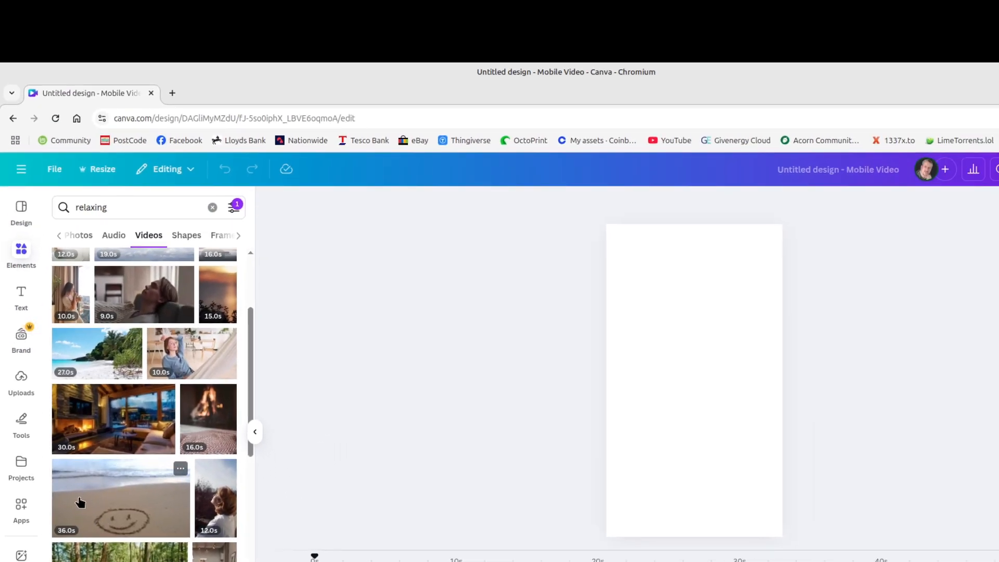
pyautogui.moveTo(81, 502); pyautogui.dragTo(609, 452)
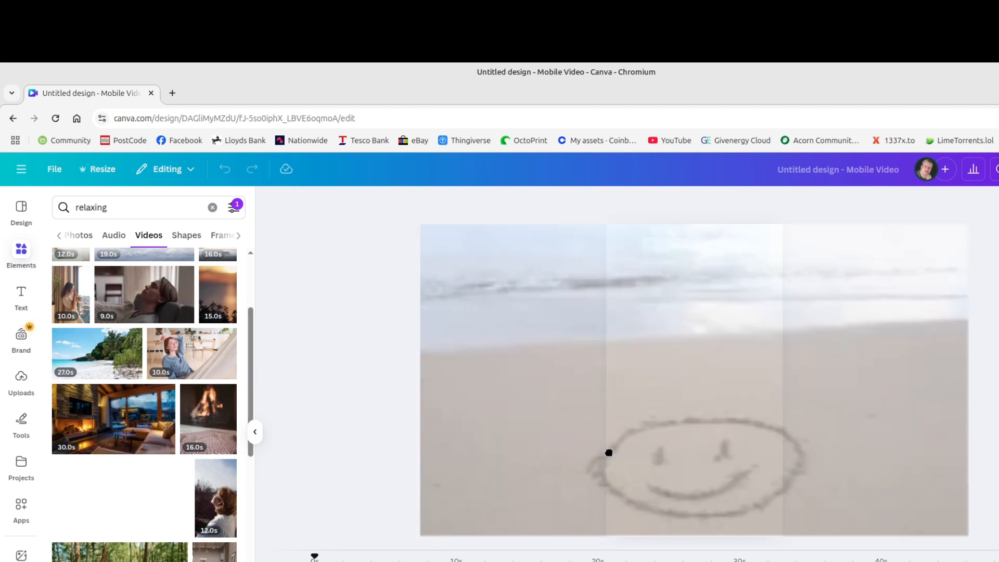
pyautogui.moveTo(609, 457); pyautogui.dragTo(608, 453)
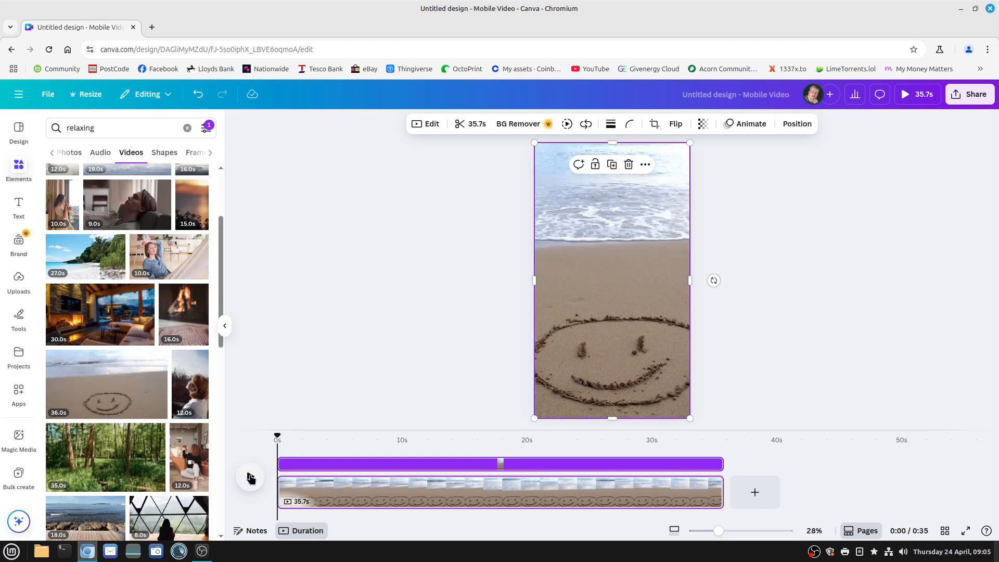
pyautogui.click(250, 478)
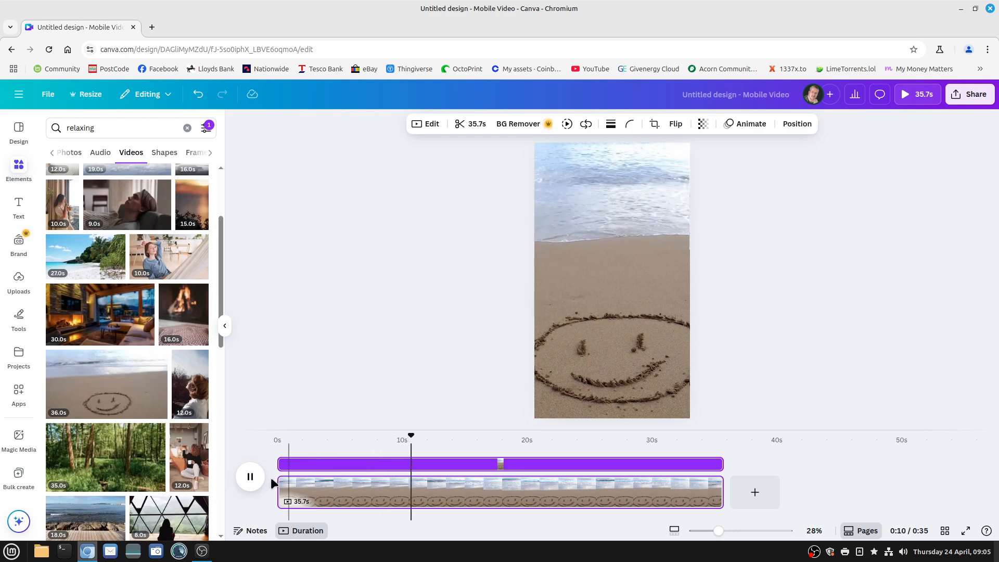
pyautogui.click(250, 477)
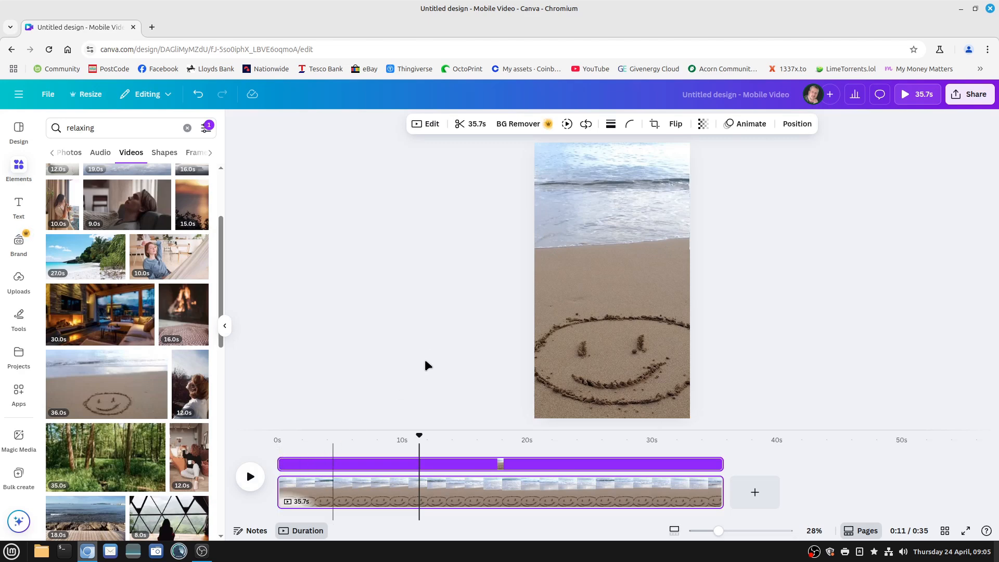
# Add a text box over the beach video and replace its placeholder text with "Your Goal Today"
pyautogui.click(19, 205)
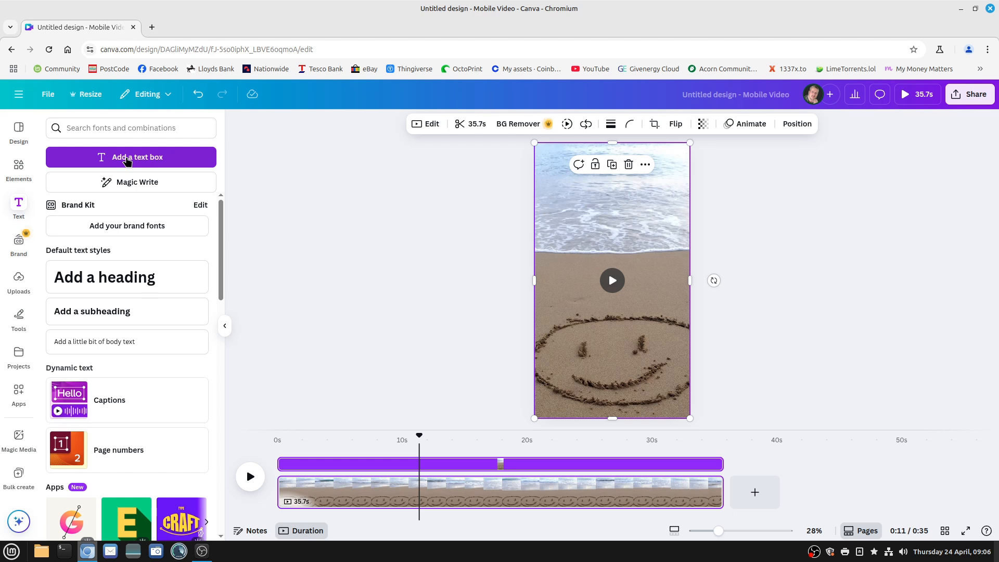
pyautogui.click(126, 157)
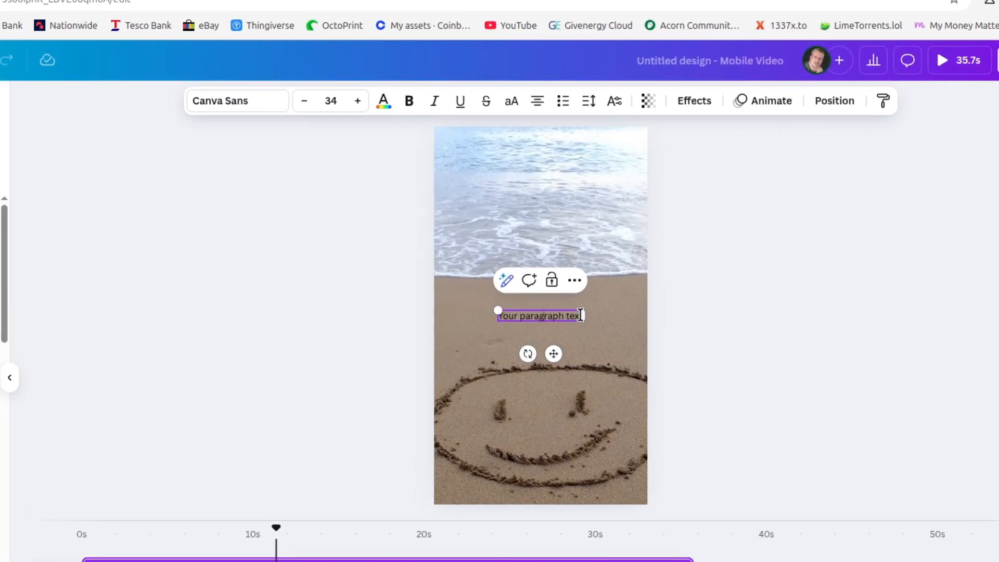
pyautogui.moveTo(642, 282); pyautogui.dragTo(623, 284)
pyautogui.moveTo(521, 337); pyautogui.dragTo(456, 334)
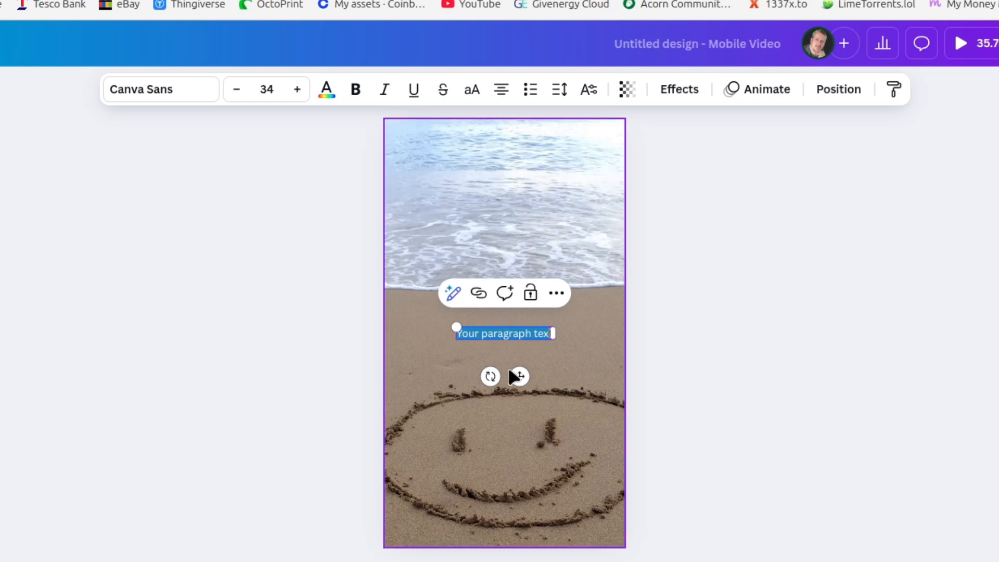
pyautogui.write('Y')
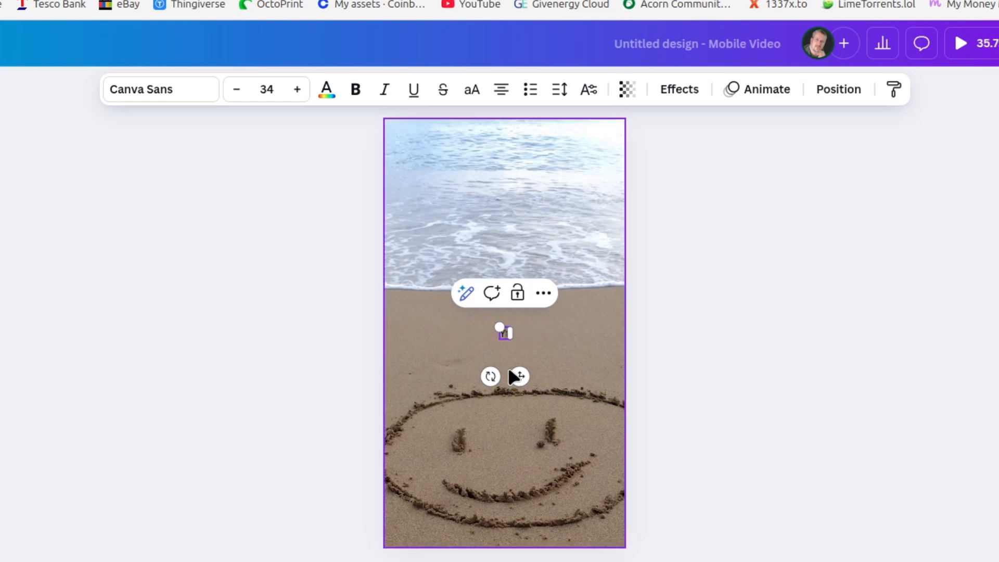
pyautogui.write('our toal')
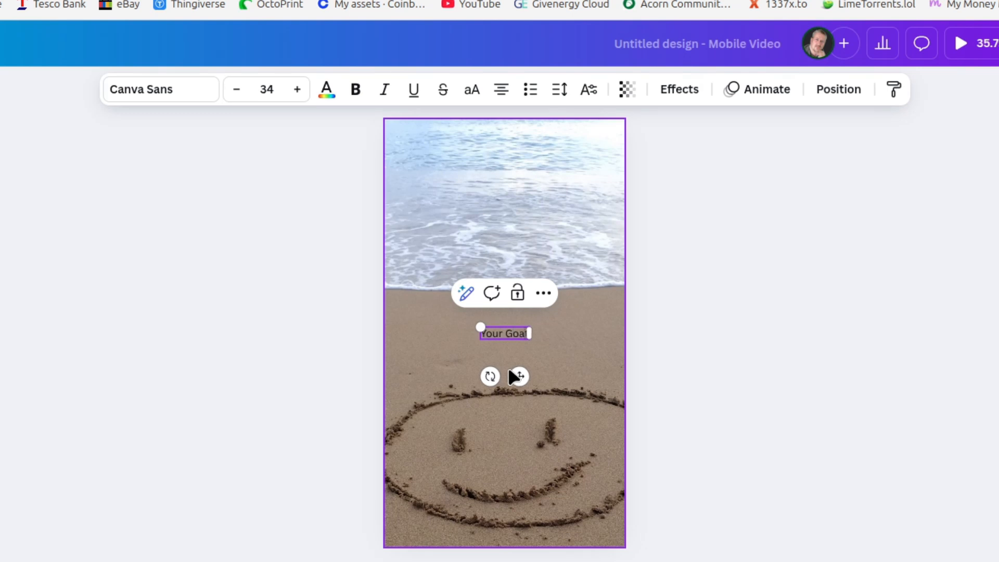
pyautogui.write(' Today!')
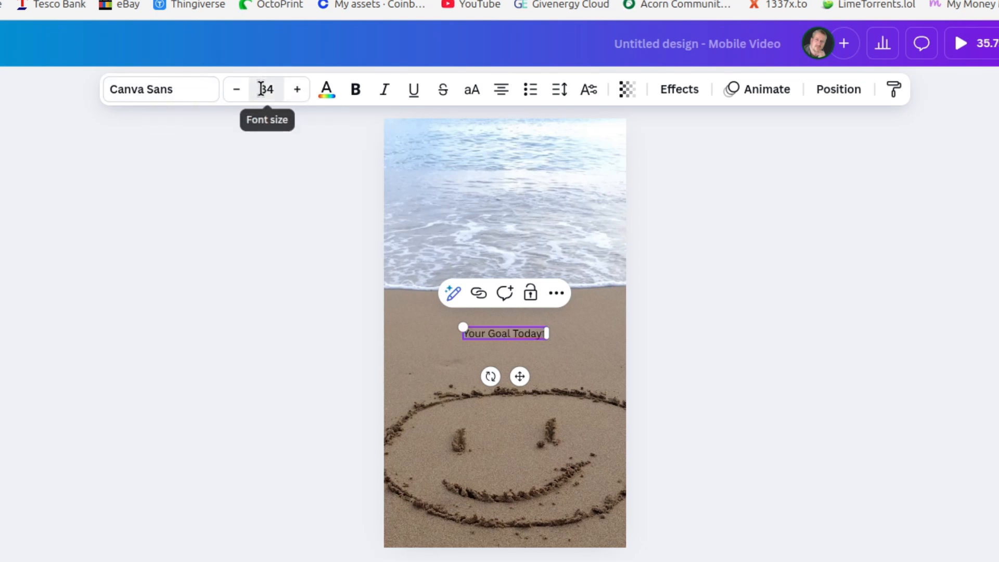
# Set the text's font size to 80 and delete the stray "t" after "Today"
pyautogui.click(263, 89)
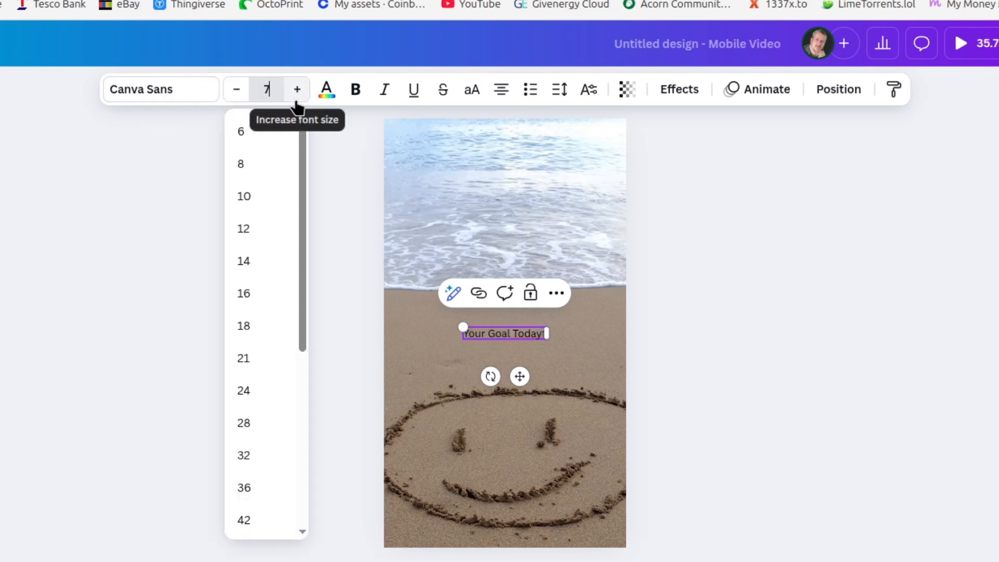
pyautogui.press('Return')
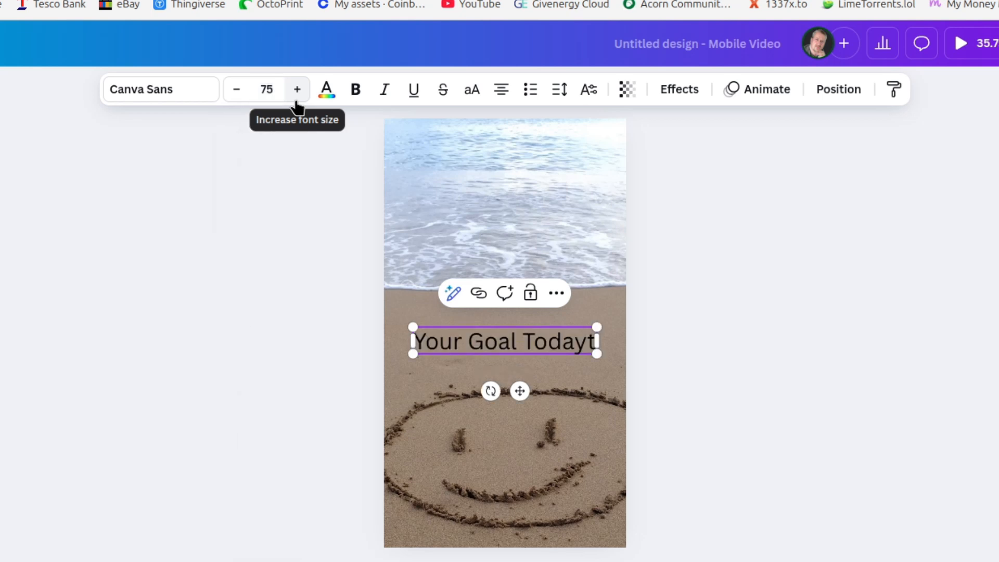
pyautogui.click(270, 91)
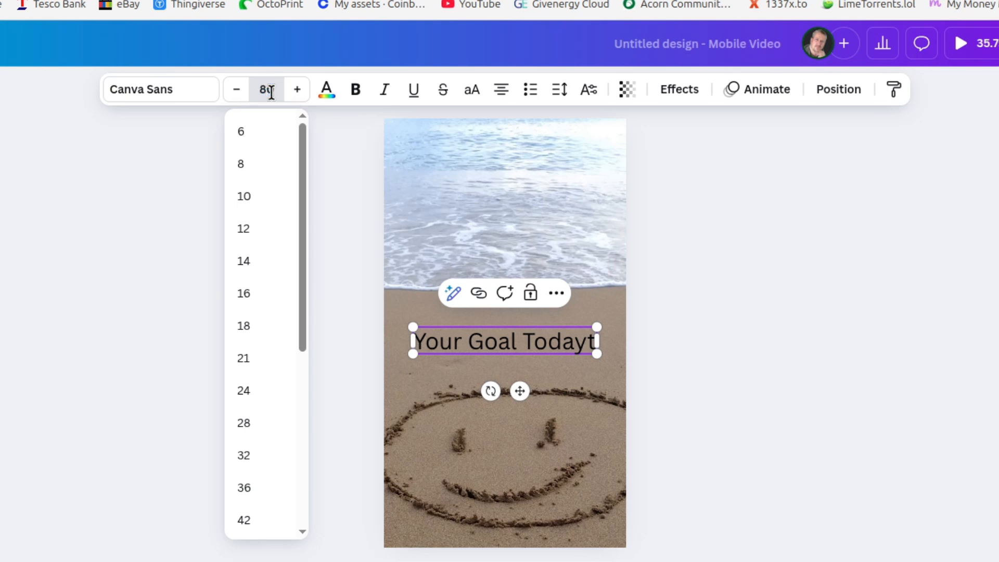
pyautogui.write('80')
pyautogui.press('Return')
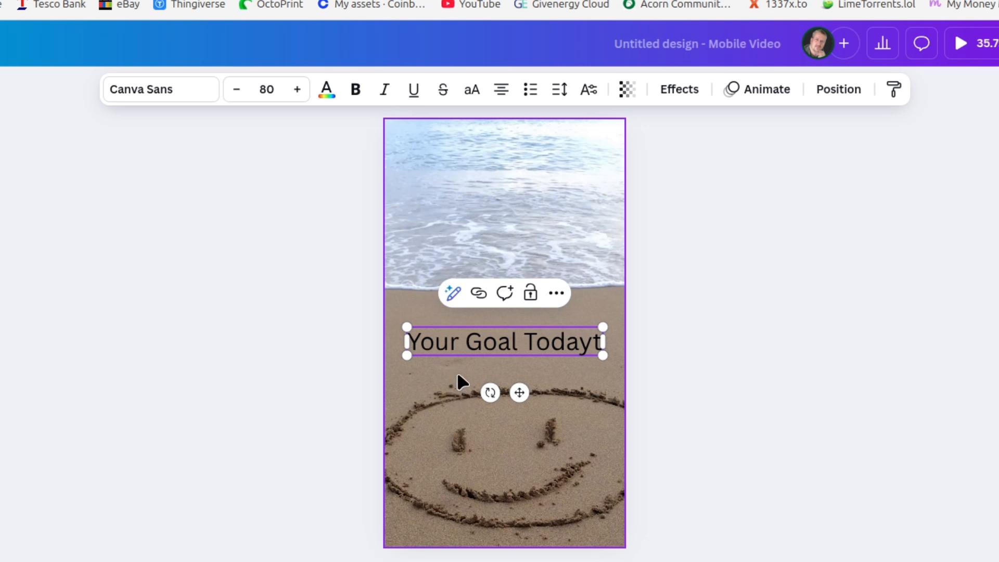
pyautogui.click(449, 341)
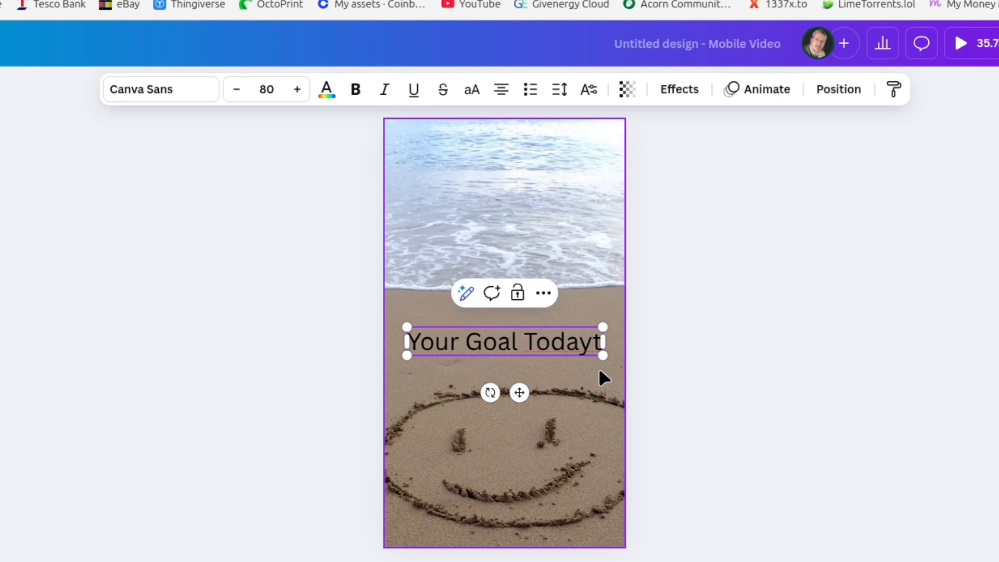
pyautogui.press('BackSpace')
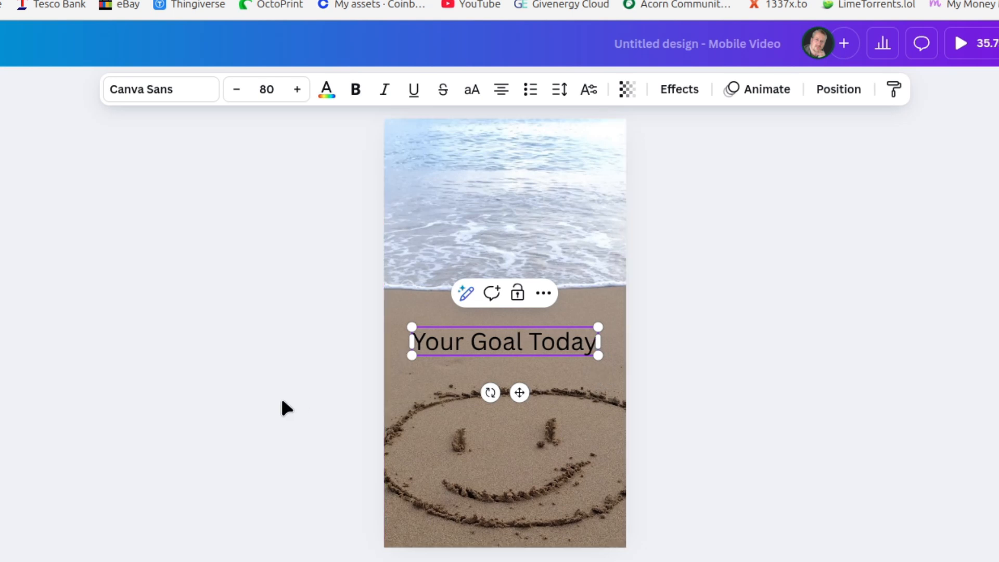
# Change the "Your Goal Today" text colour to white and make the text bold
pyautogui.moveTo(425, 340); pyautogui.dragTo(599, 341)
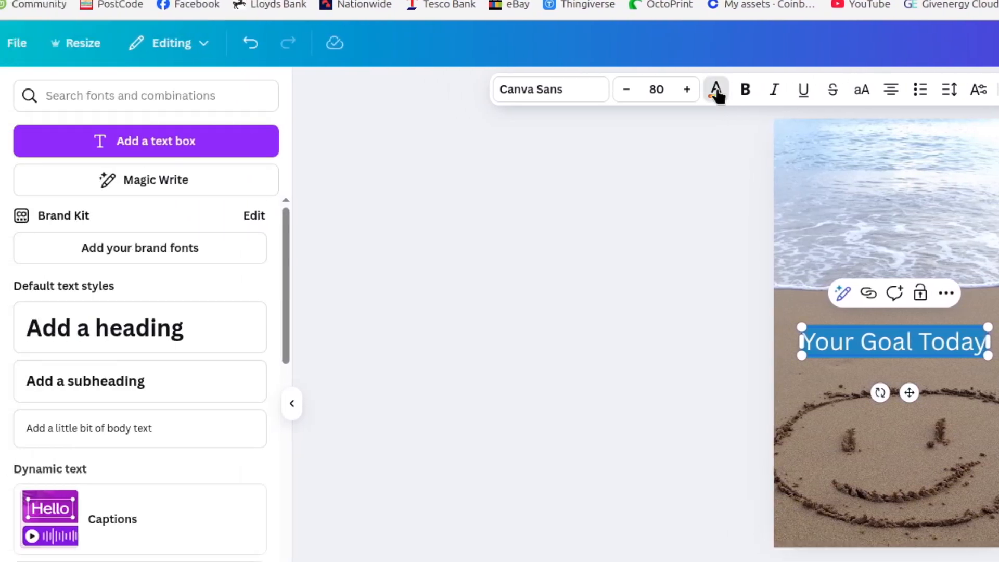
pyautogui.click(678, 91)
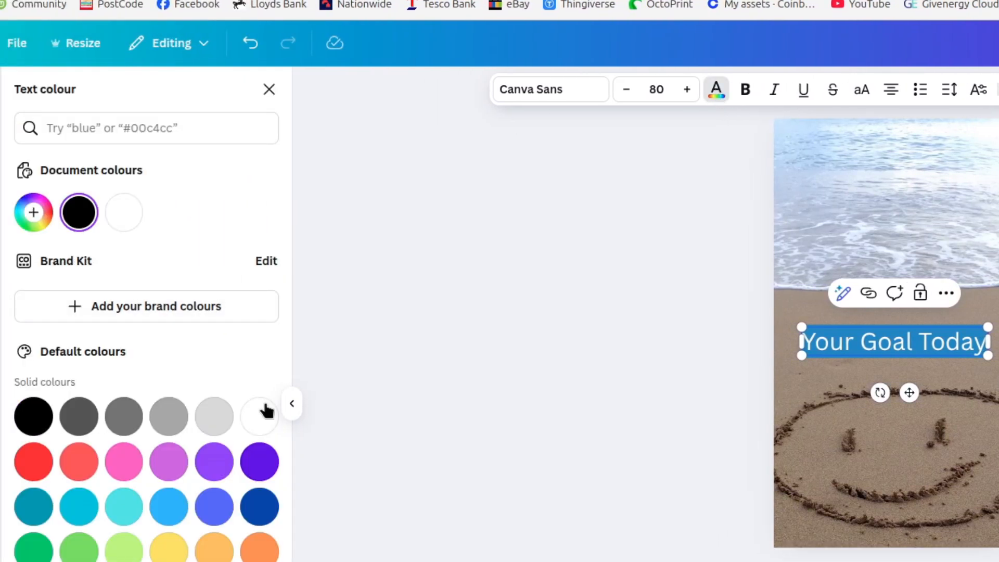
pyautogui.click(263, 420)
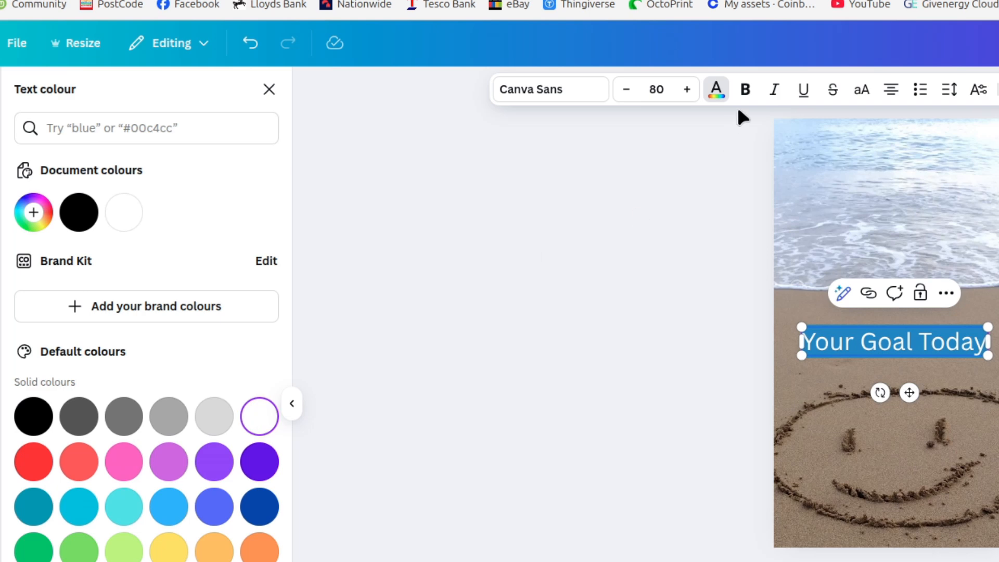
pyautogui.click(746, 90)
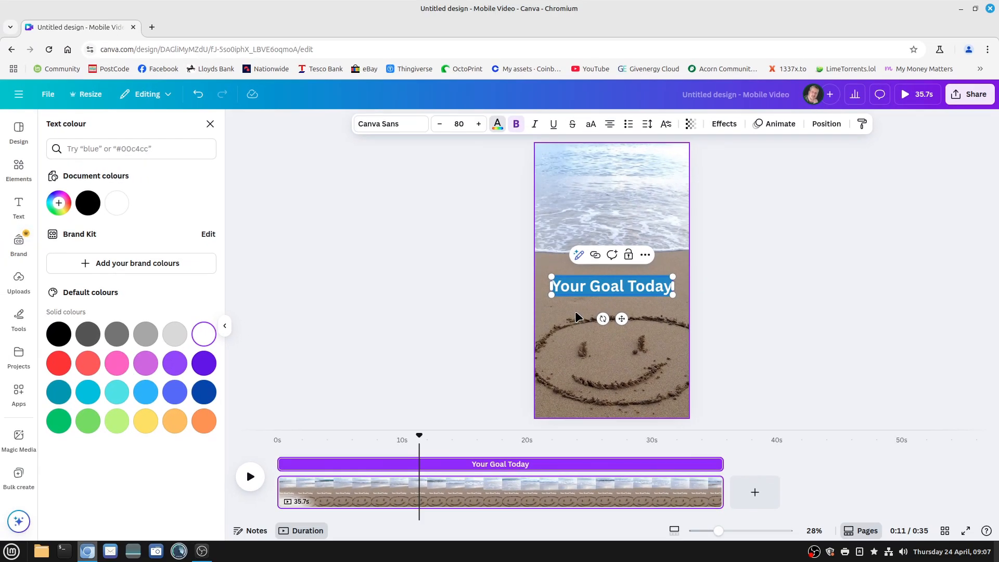
pyautogui.click(577, 318)
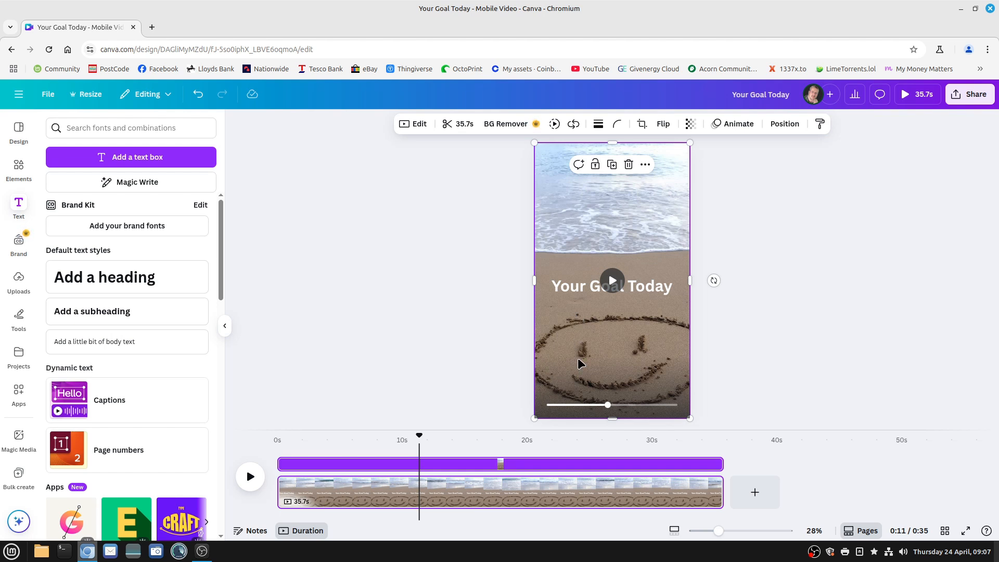
# Preview the video from the start and shorten the text's timing on the timeline to about the first 4 seconds
pyautogui.moveTo(419, 438); pyautogui.dragTo(276, 438)
pyautogui.click(250, 477)
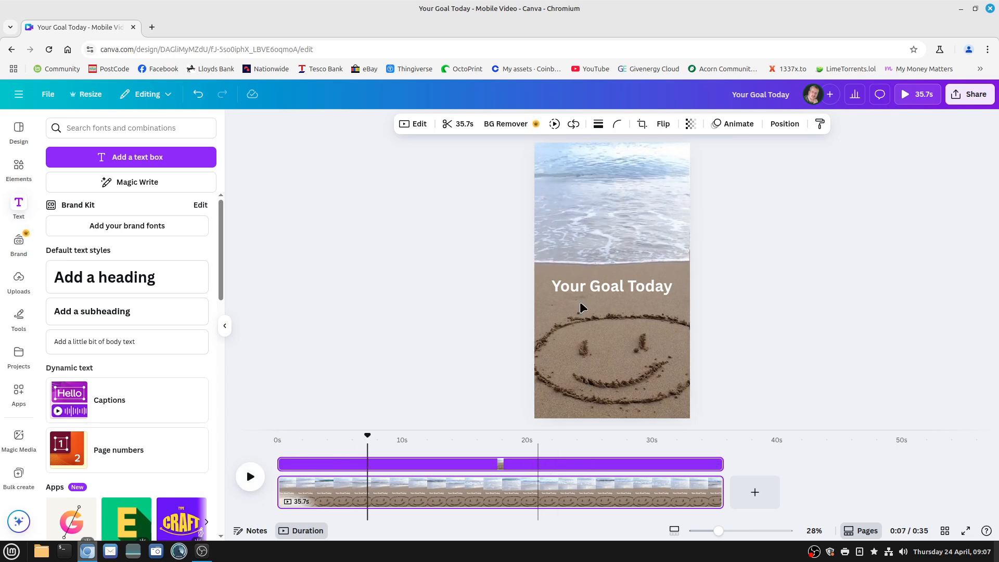
pyautogui.click(568, 286)
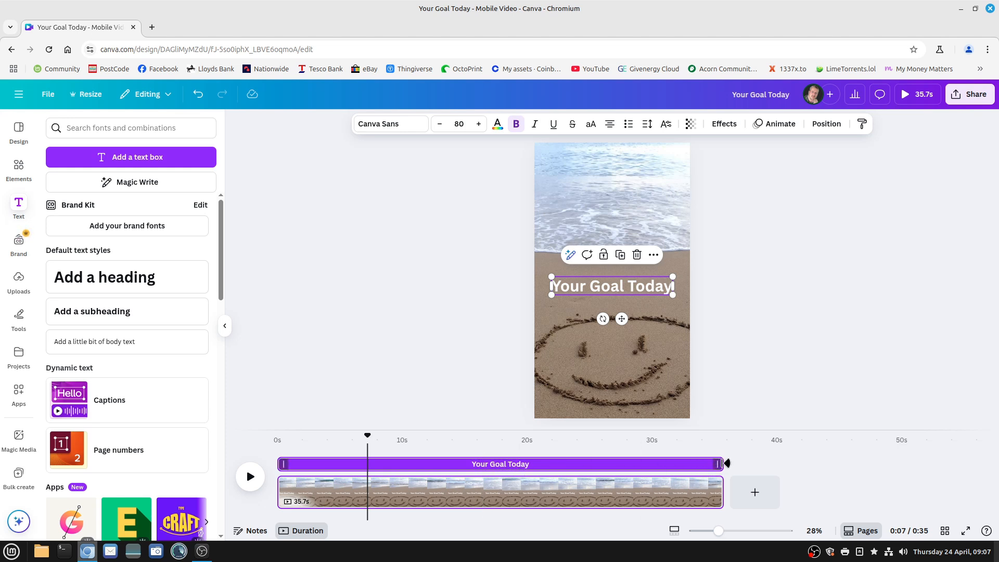
pyautogui.moveTo(718, 463); pyautogui.dragTo(327, 467)
pyautogui.moveTo(327, 465); pyautogui.dragTo(326, 465)
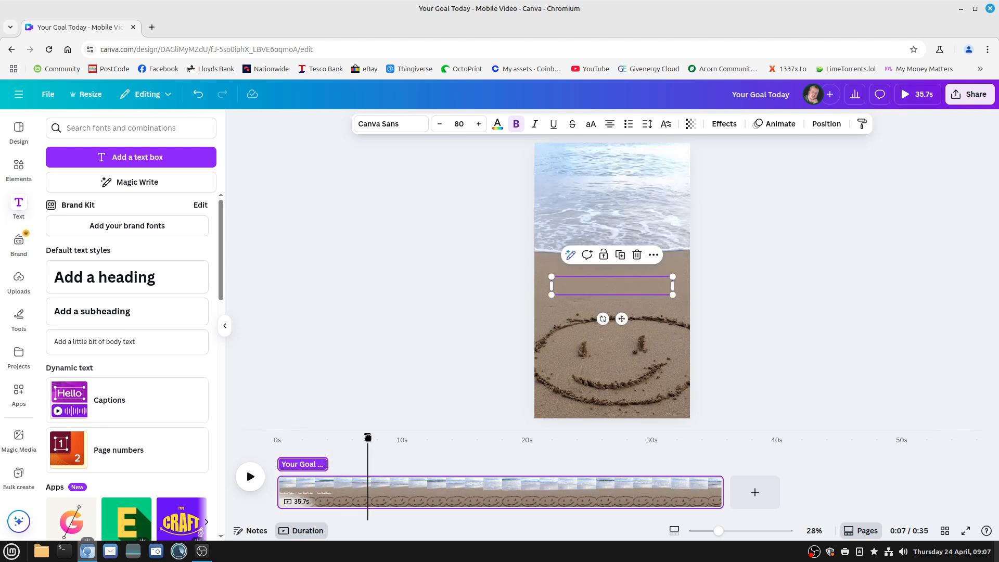
pyautogui.moveTo(368, 438); pyautogui.dragTo(277, 437)
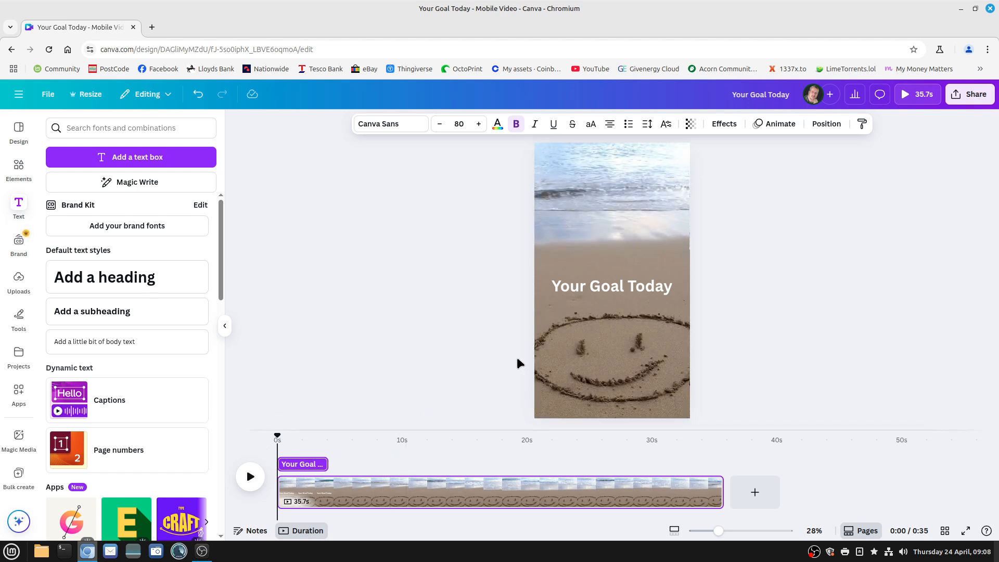
# Apply the Shadow text effect to "Your Goal Today" with its default settings
pyautogui.click(618, 287)
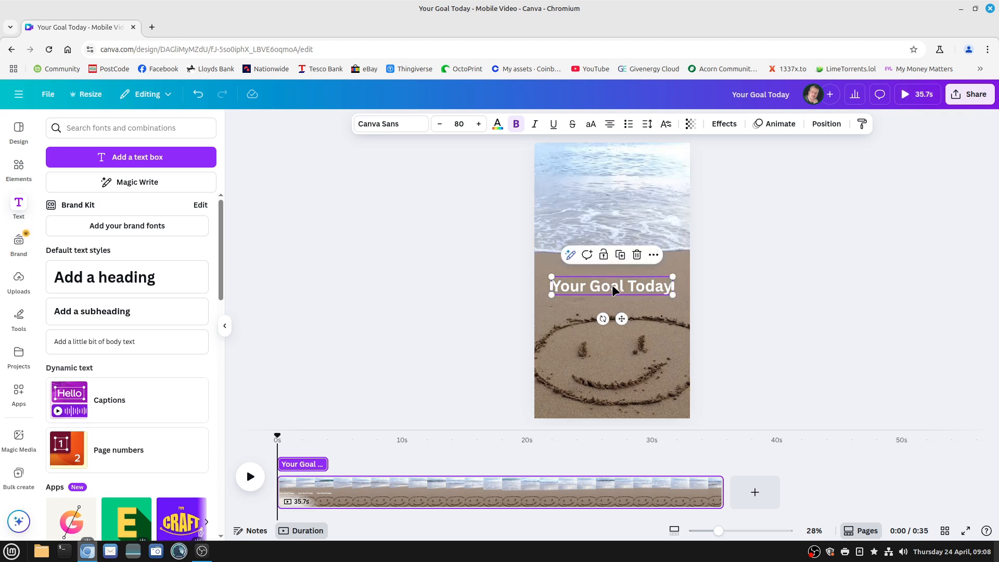
pyautogui.click(558, 285)
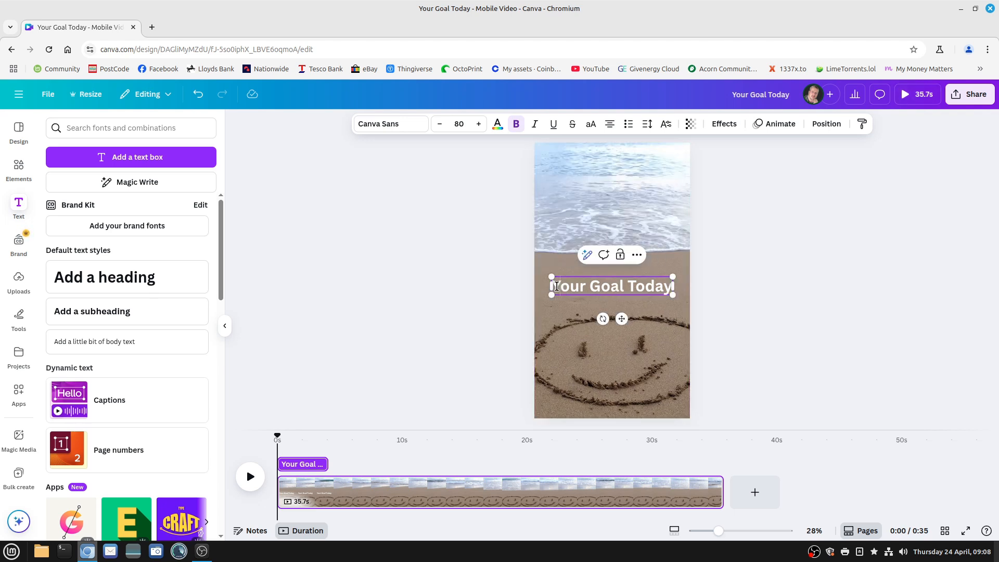
pyautogui.hotkey('shift', 'Right')
pyautogui.hotkey('shift', 'Right')
pyautogui.hotkey('shift', 'Right')
pyautogui.hotkey('shift', 'Right')
pyautogui.hotkey('shift', 'Right')
pyautogui.moveTo(555, 285); pyautogui.dragTo(676, 287)
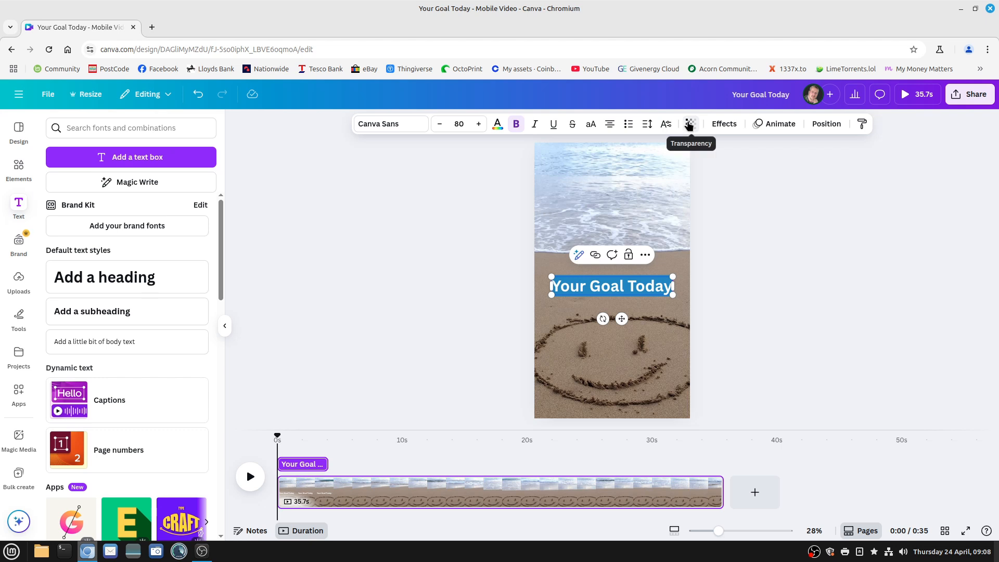
pyautogui.click(724, 125)
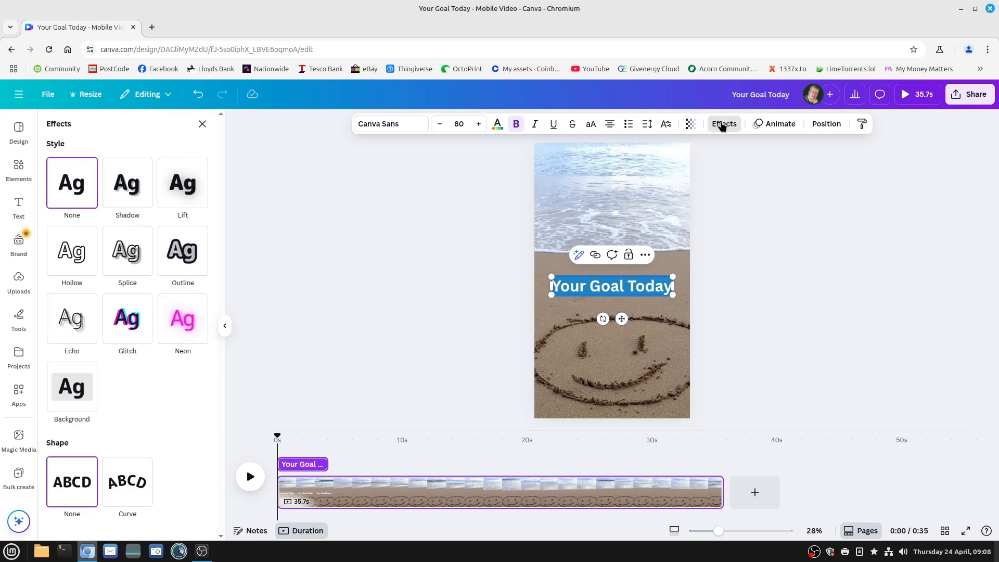
pyautogui.click(131, 187)
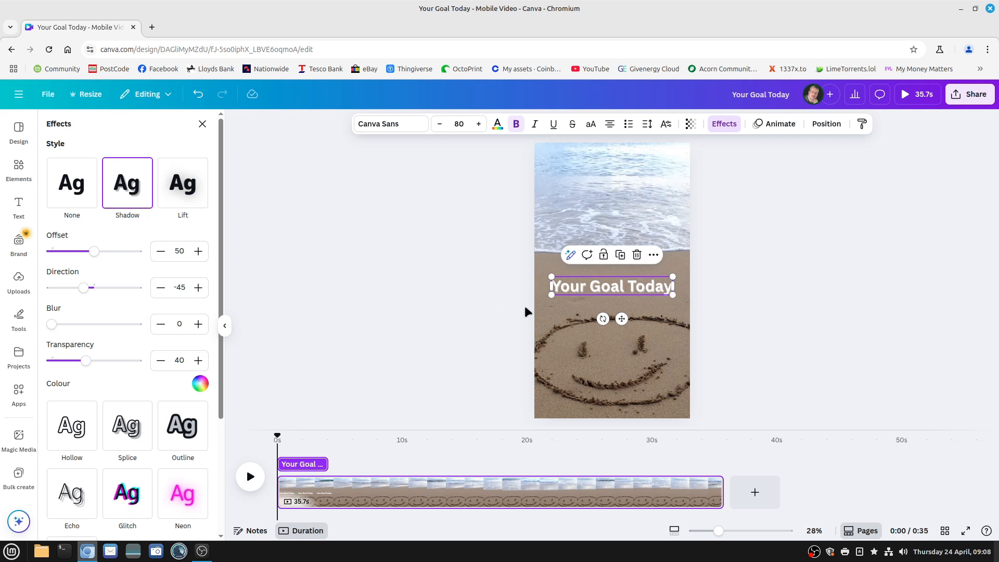
pyautogui.click(559, 314)
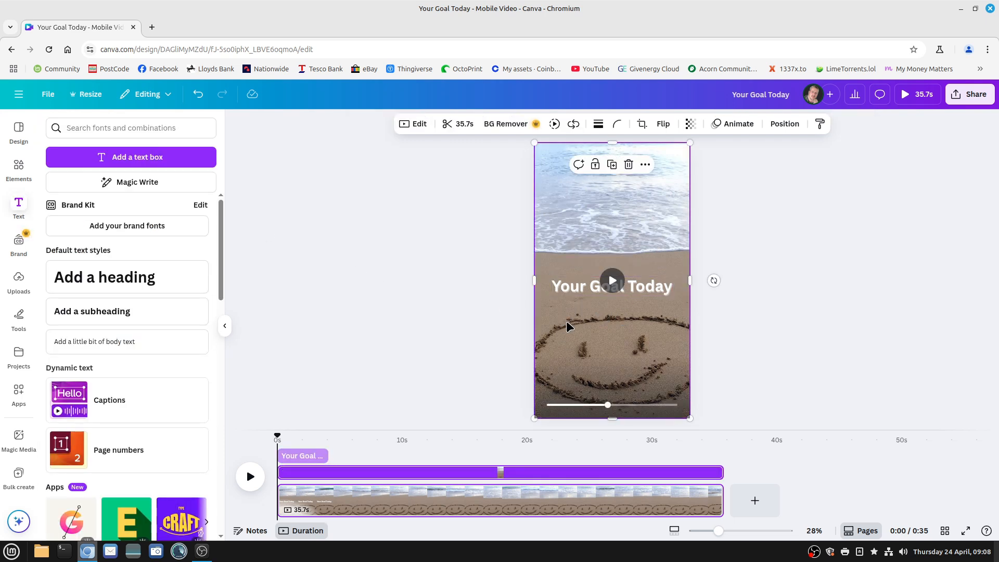
# Increase the font size of "Your Goal Today" to 85
pyautogui.click(602, 292)
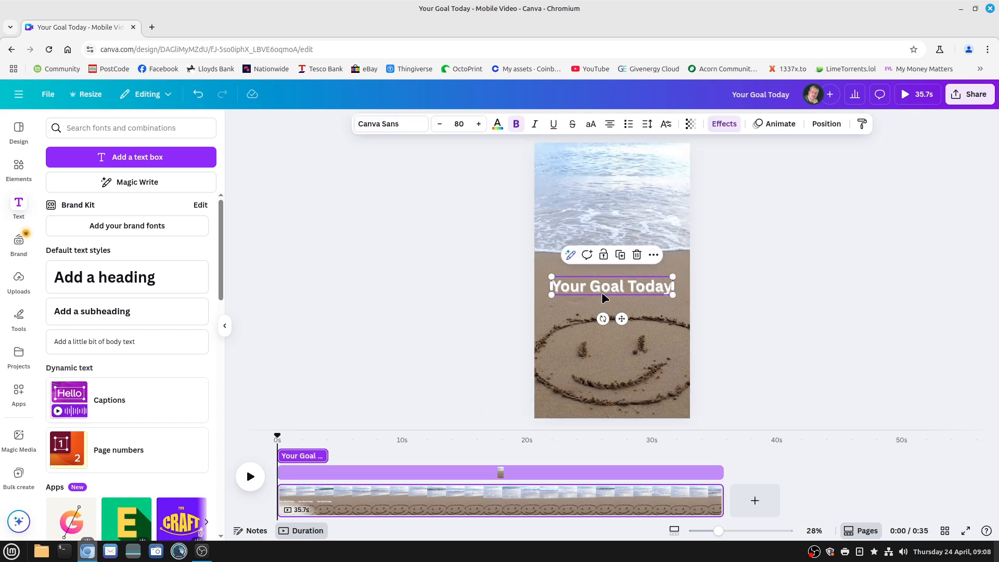
pyautogui.click(668, 285)
pyautogui.moveTo(667, 285); pyautogui.dragTo(551, 285)
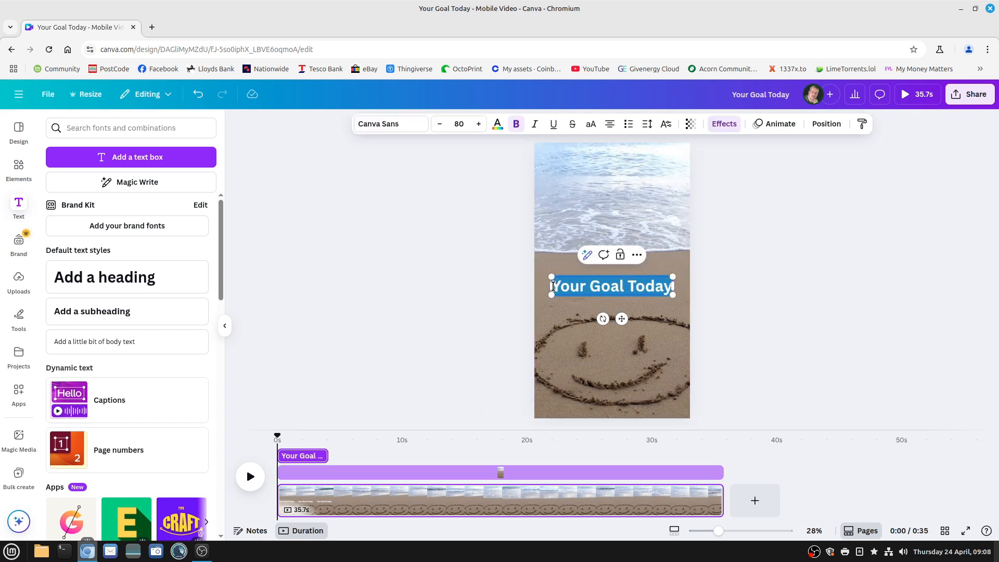
pyautogui.click(458, 125)
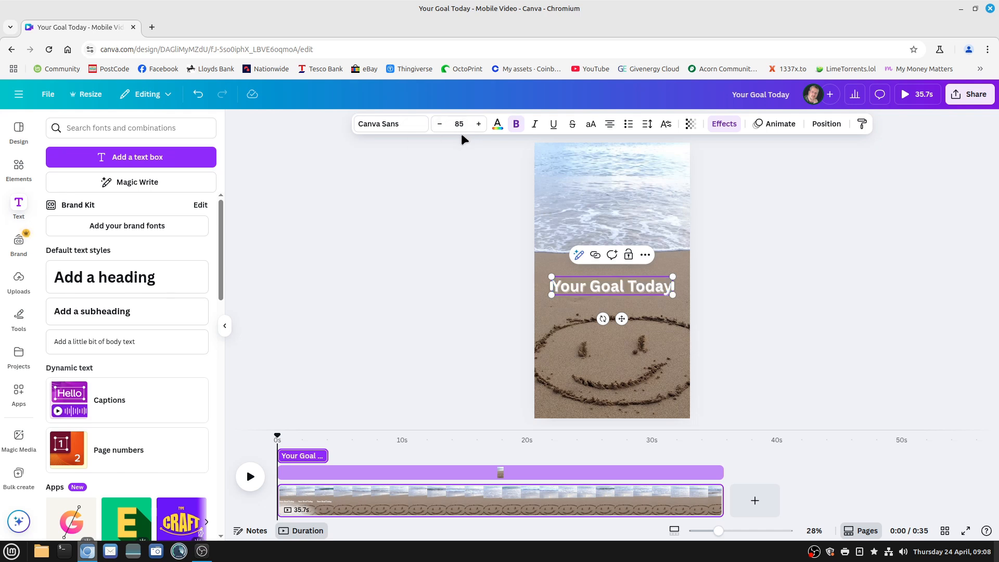
pyautogui.write('85')
pyautogui.press('Return')
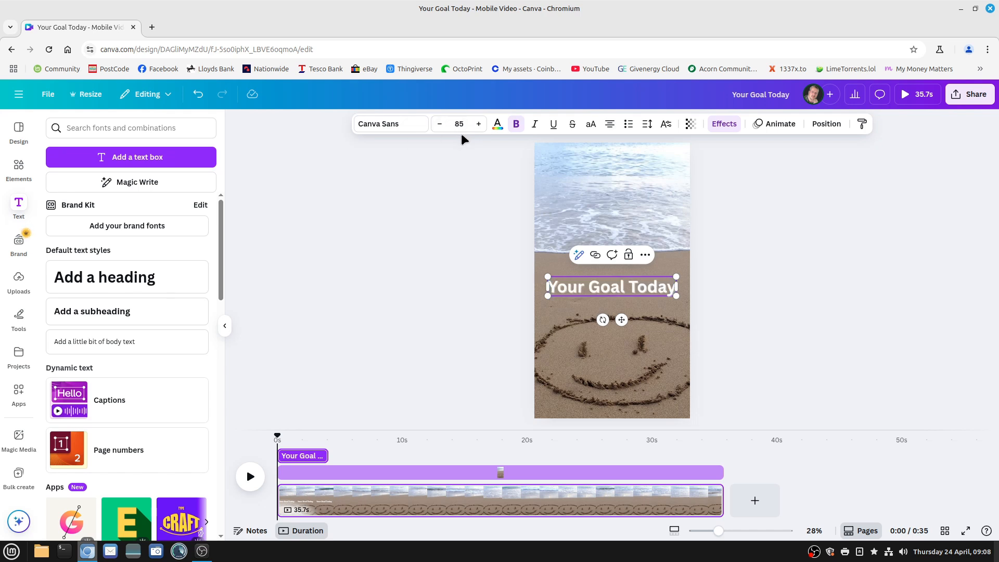
pyautogui.click(558, 306)
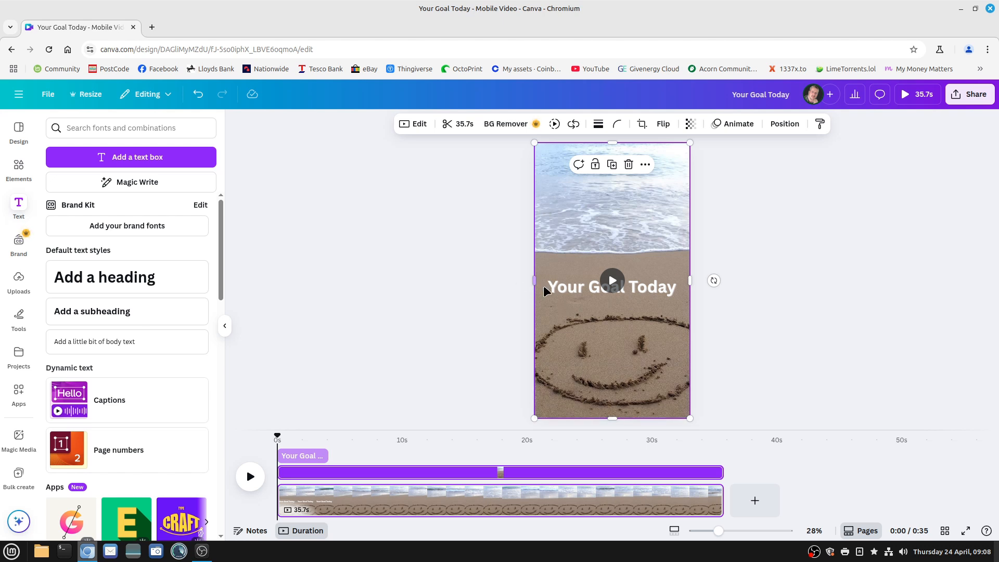
# Play the video from the start to check when the text overlay disappears
pyautogui.click(559, 291)
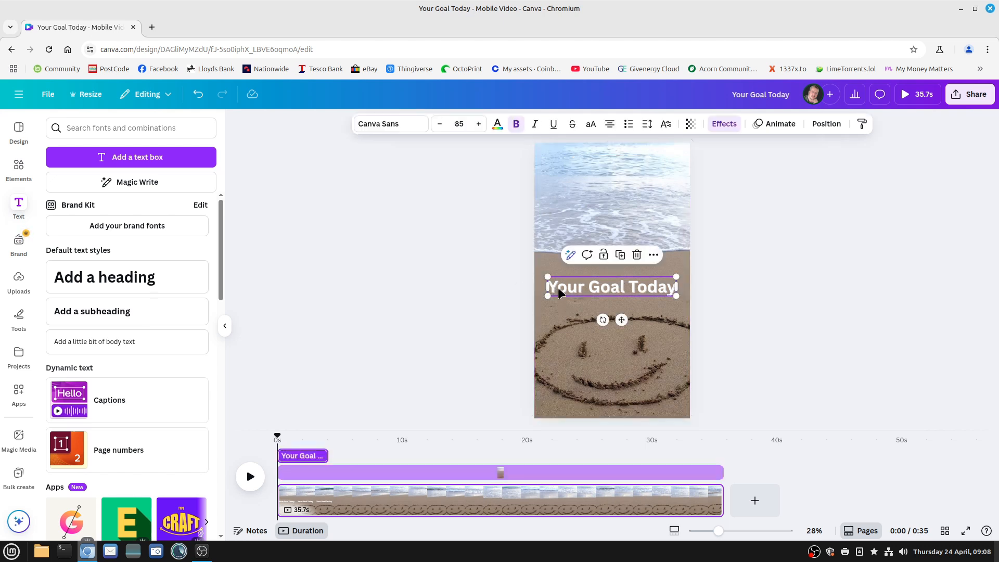
pyautogui.click(249, 478)
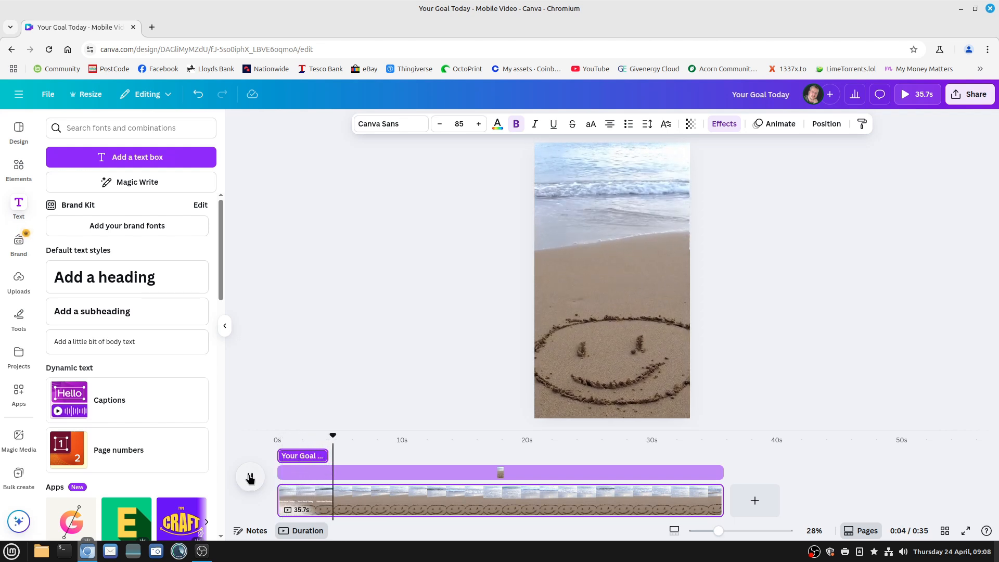
pyautogui.click(249, 478)
# Apply the Typewriter animation to the "Your Goal Today" text
pyautogui.click(305, 457)
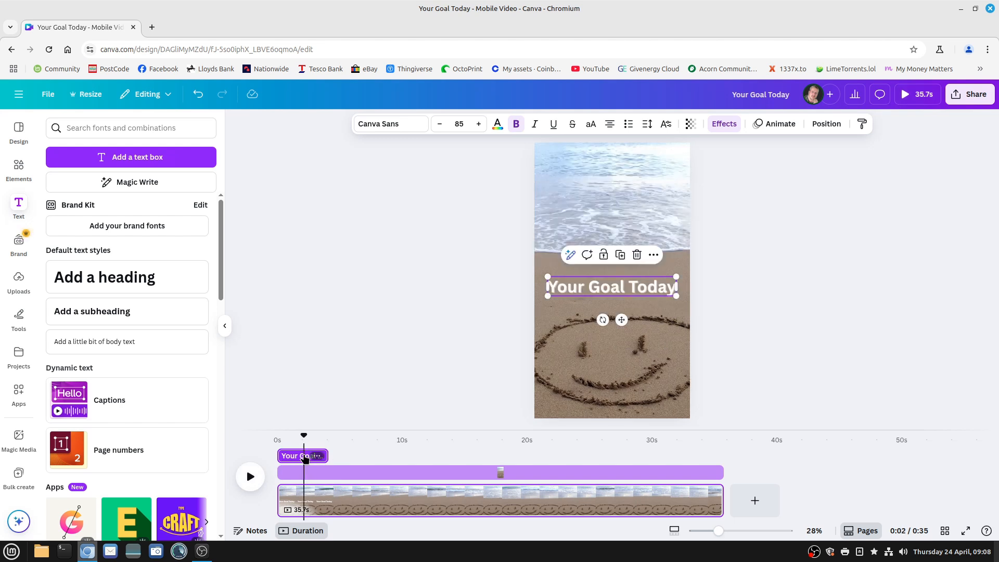
pyautogui.click(560, 286)
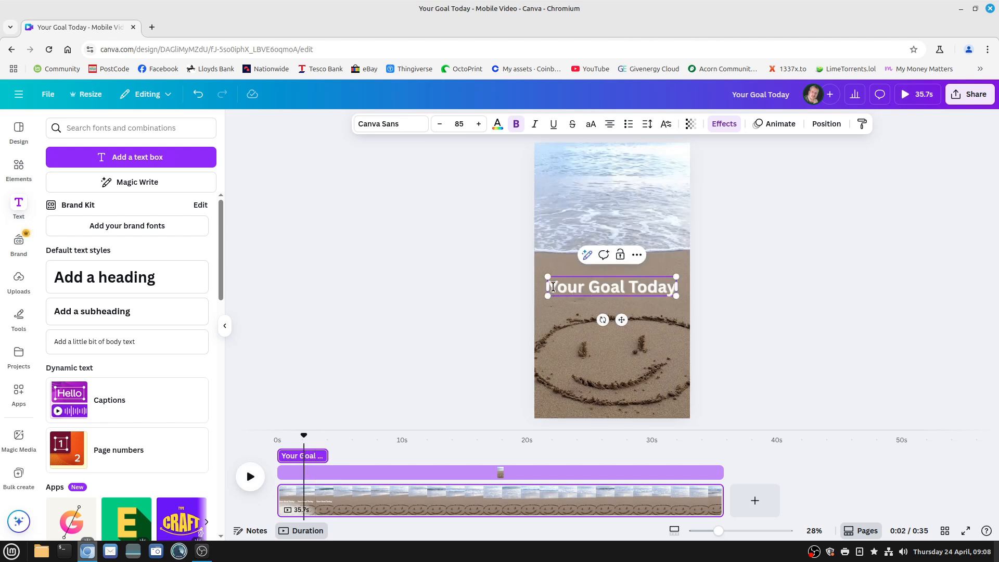
pyautogui.moveTo(553, 287); pyautogui.dragTo(637, 287)
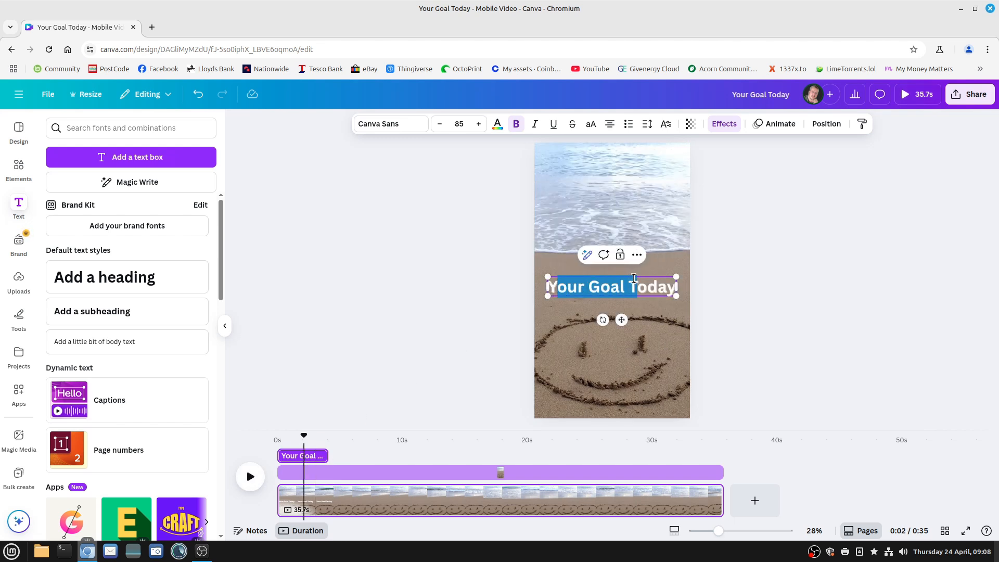
pyautogui.click(775, 127)
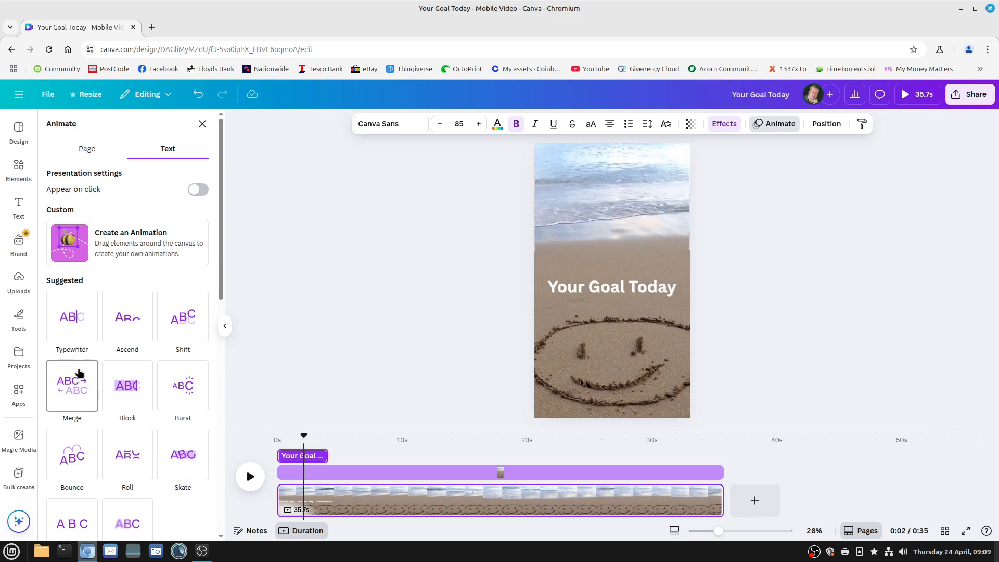
pyautogui.click(74, 316)
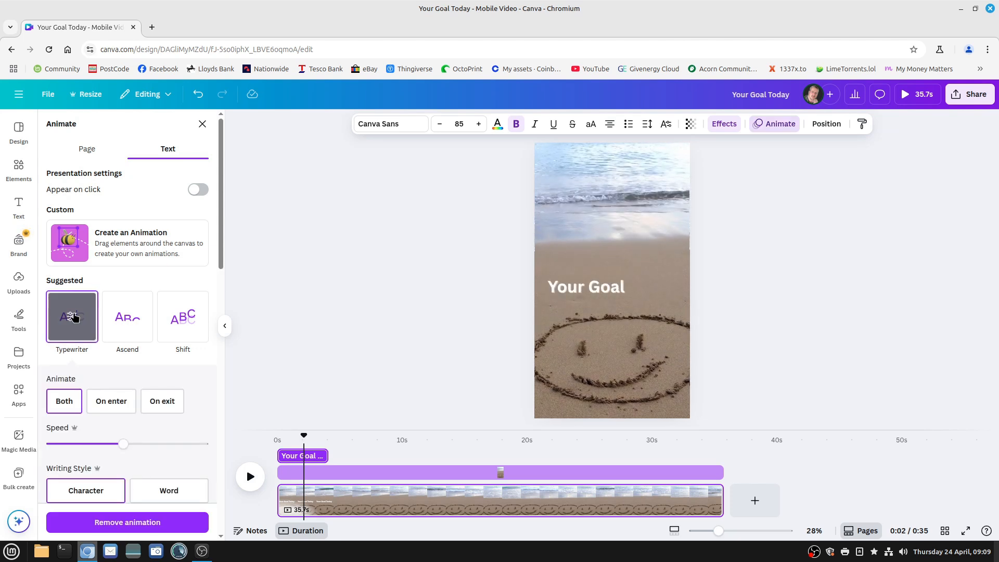
pyautogui.click(384, 380)
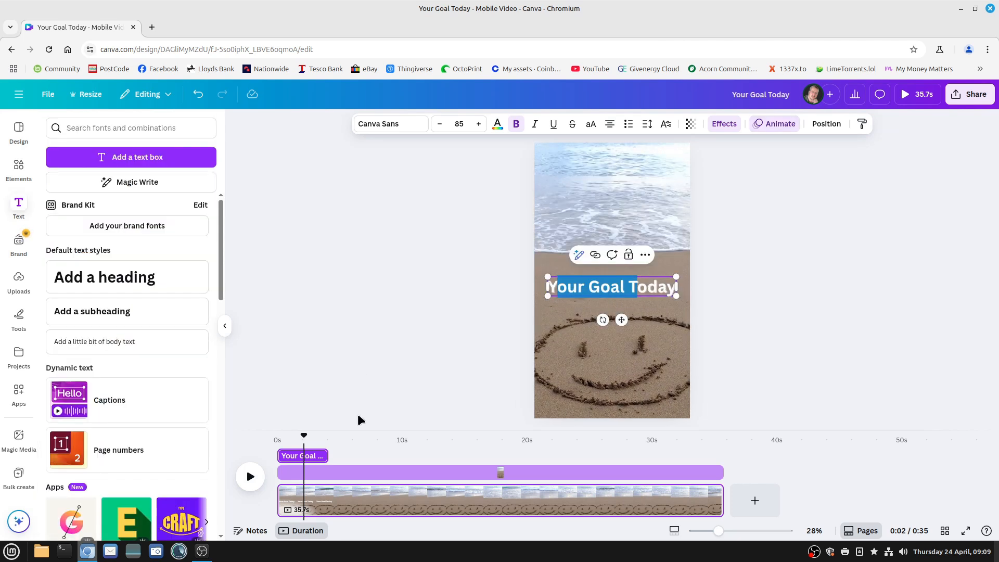
# Preview the text's Typewriter animation by playing the video from 0 seconds
pyautogui.moveTo(296, 432); pyautogui.dragTo(266, 440)
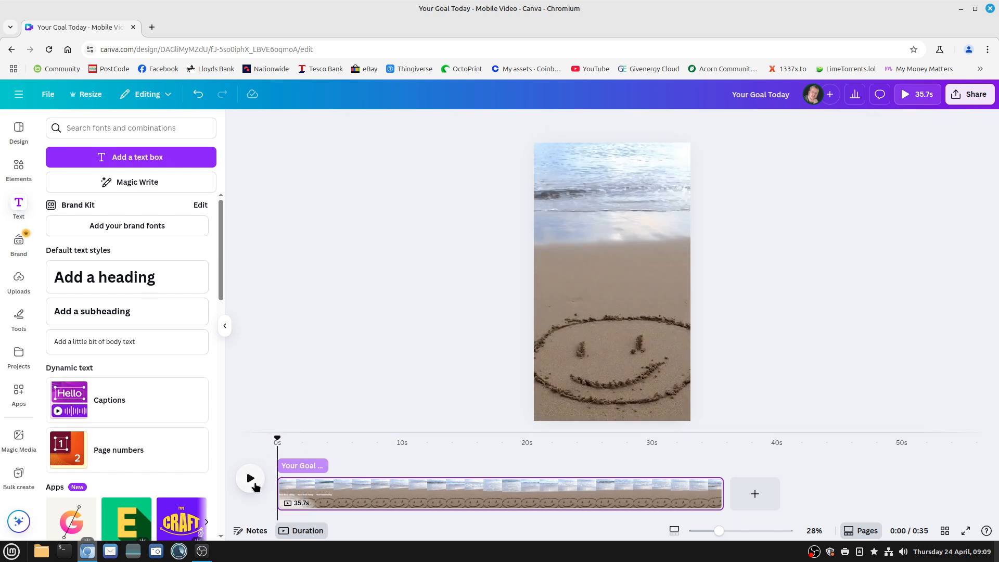
pyautogui.click(250, 478)
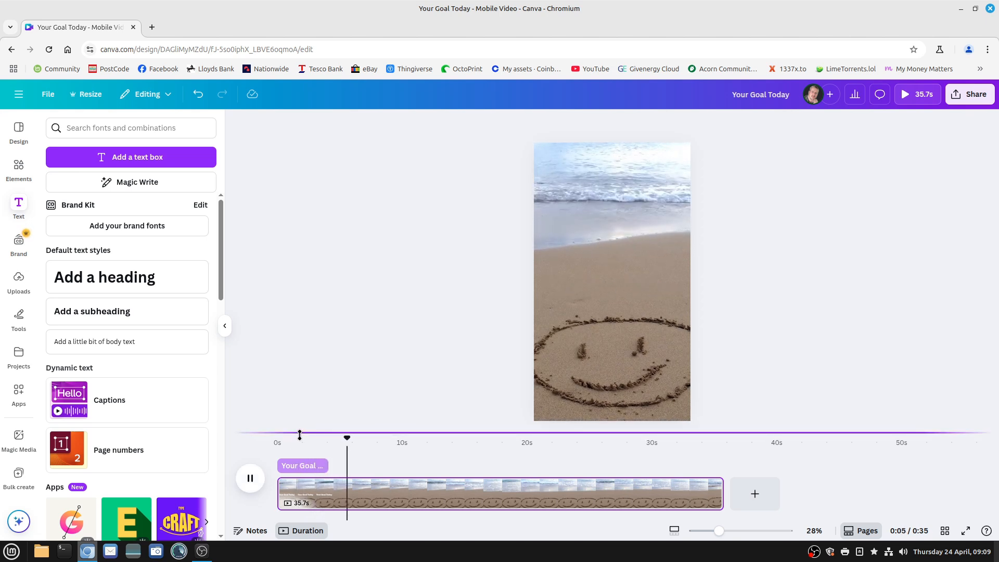
pyautogui.press('space')
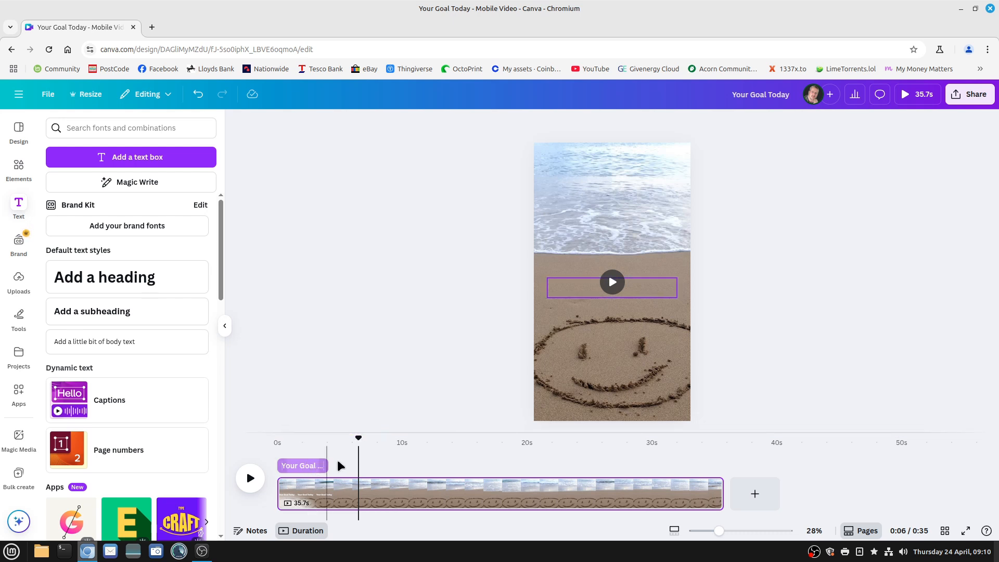
# Duplicate the text overlay and place the copy directly after the original on the timeline, starting at about 4 seconds
pyautogui.click(301, 470)
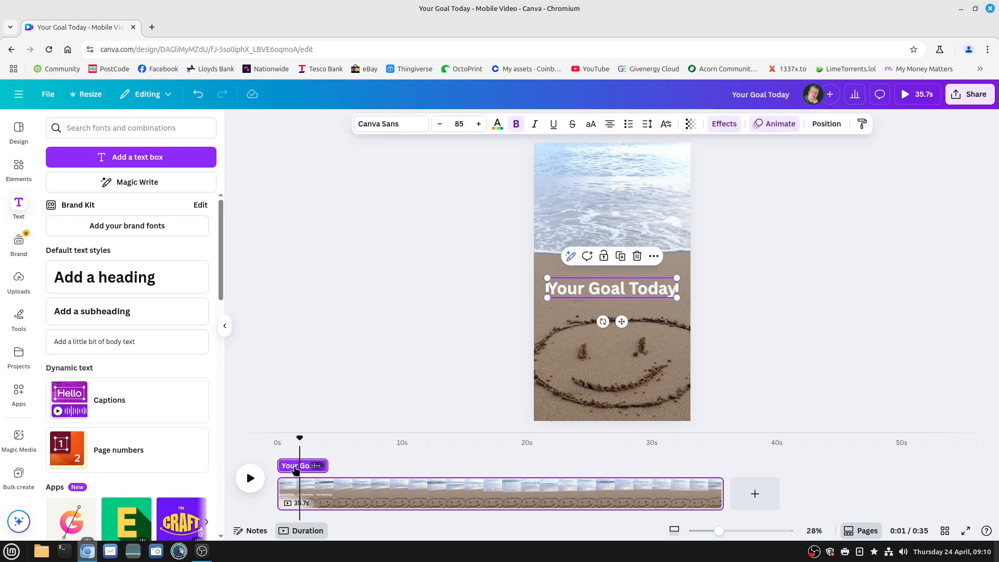
pyautogui.rightClick(296, 470)
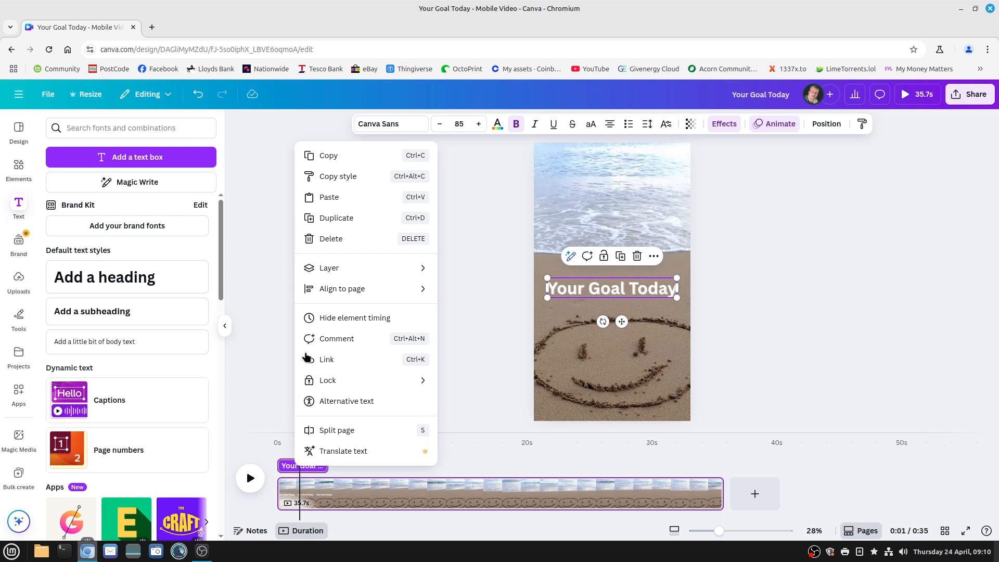
pyautogui.click(337, 218)
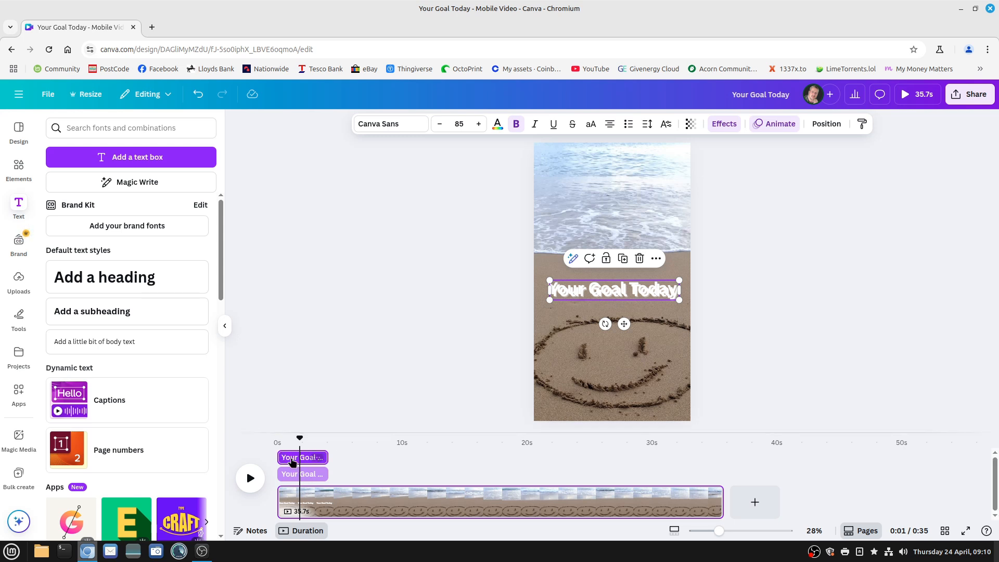
pyautogui.moveTo(292, 462); pyautogui.dragTo(342, 462)
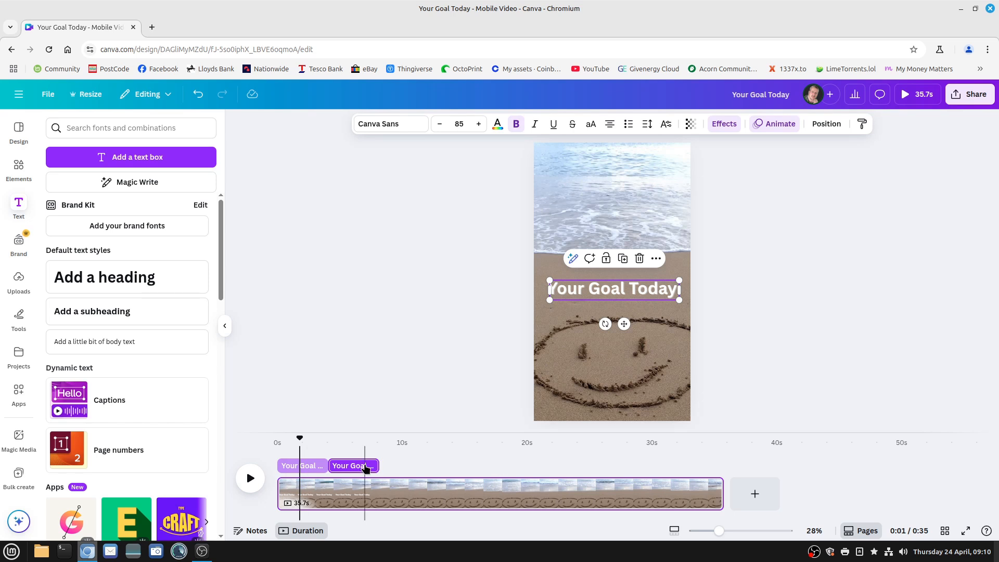
# Replace the wording of the second text overlay on the timeline with "IS"
pyautogui.click(350, 468)
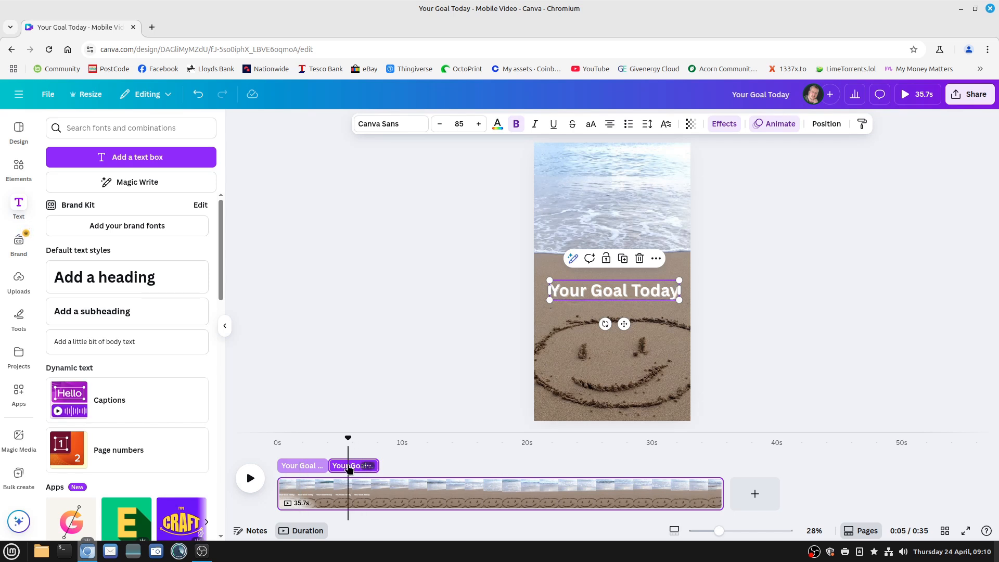
pyautogui.doubleClick(657, 300)
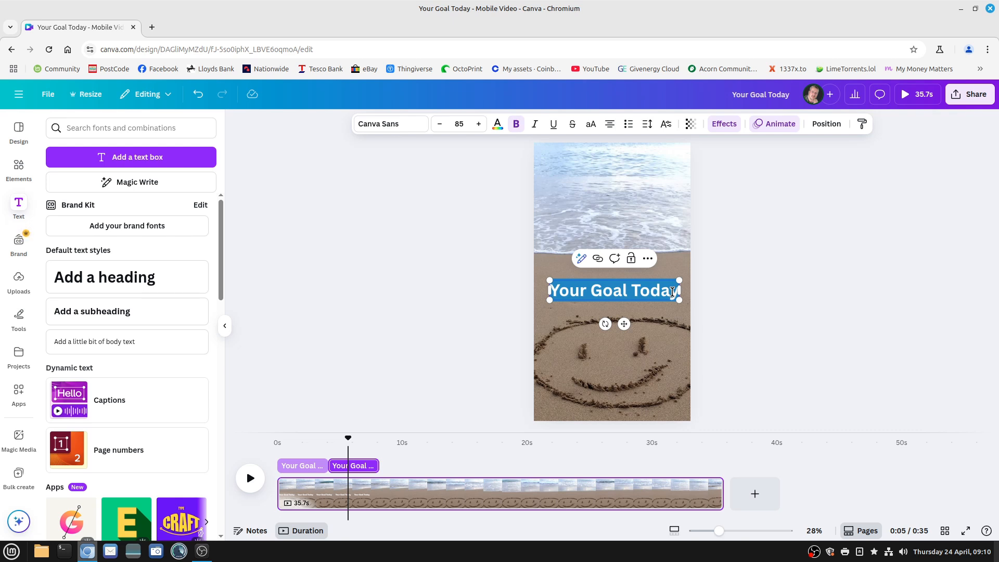
pyautogui.write('IS')
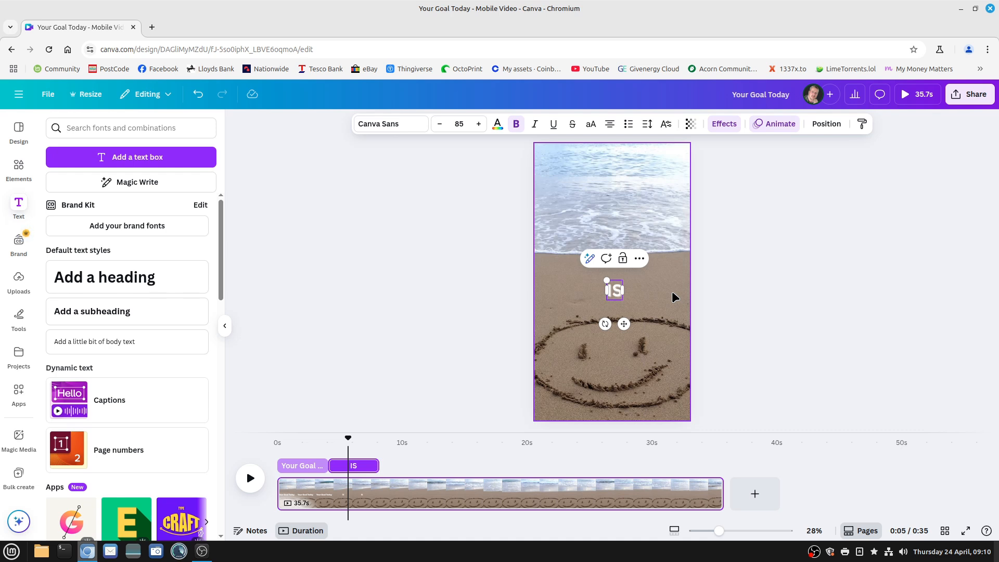
# Duplicate the "IS" text overlay and place the copy directly after it on the timeline, starting at about 8 seconds
pyautogui.rightClick(360, 463)
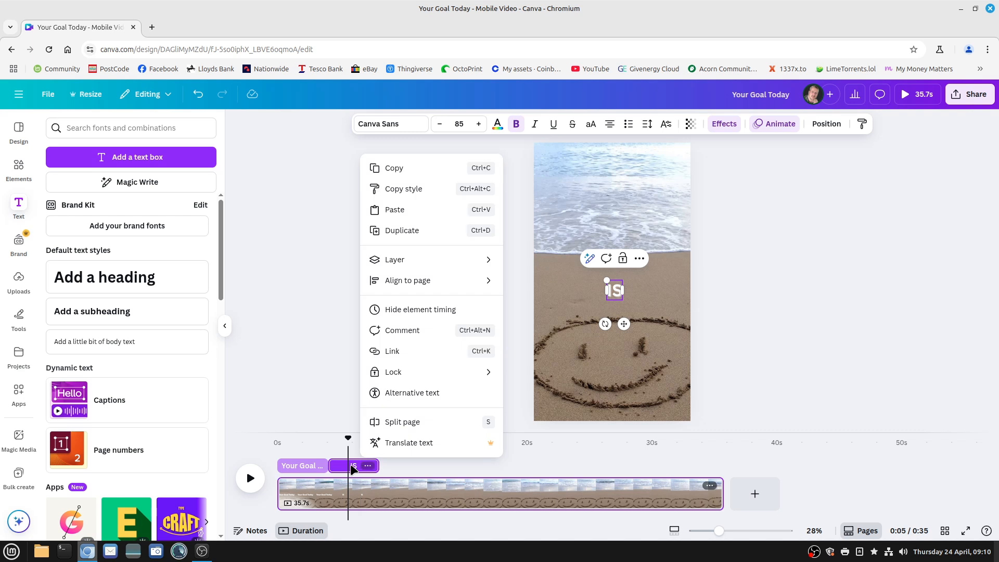
pyautogui.rightClick(351, 469)
pyautogui.click(351, 469)
pyautogui.rightClick(353, 462)
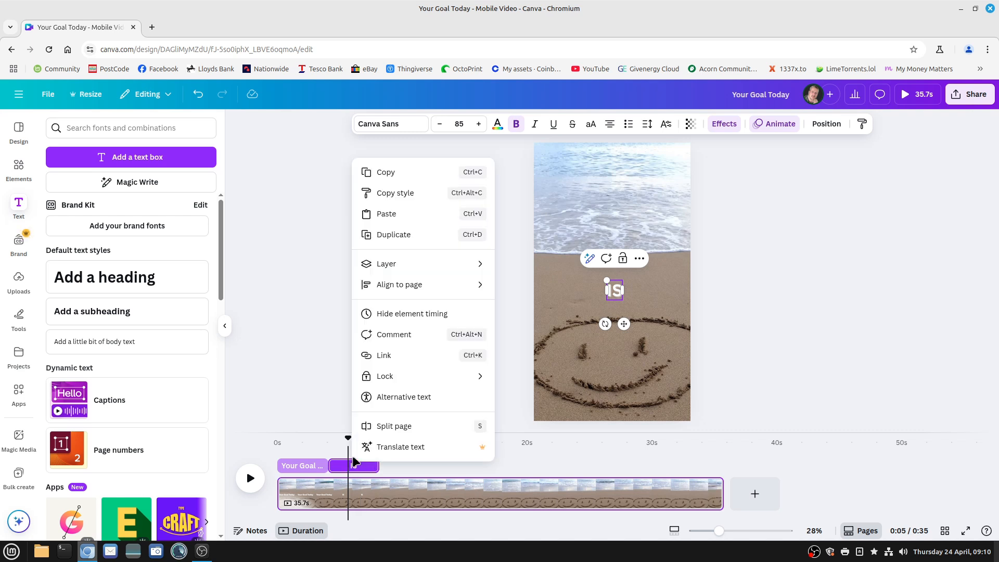
pyautogui.click(394, 235)
pyautogui.moveTo(341, 459); pyautogui.dragTo(391, 466)
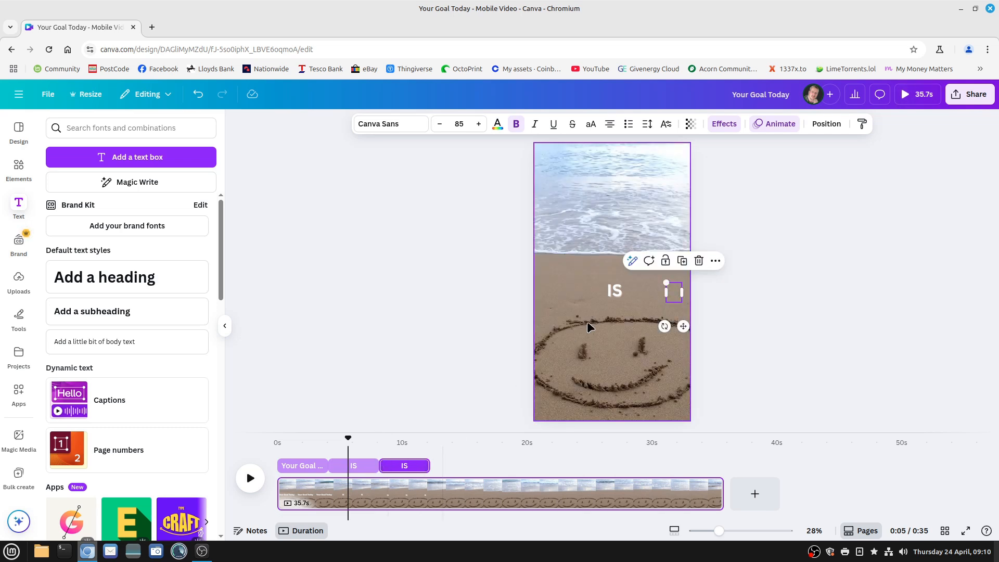
# Move the copied "IS" text to the horizontal centre of the page and change its wording to "TO"
pyautogui.click(396, 467)
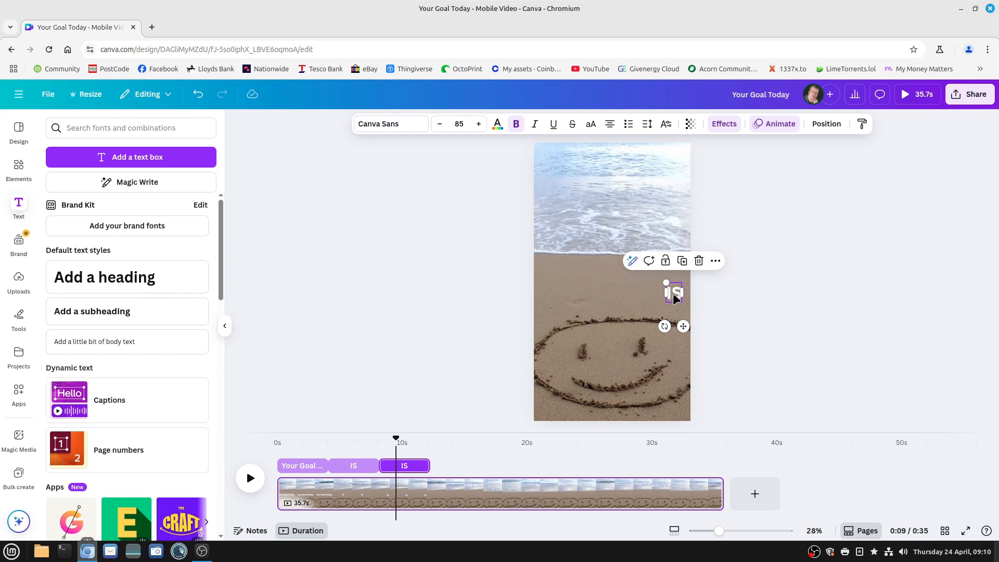
pyautogui.moveTo(673, 299); pyautogui.dragTo(613, 289)
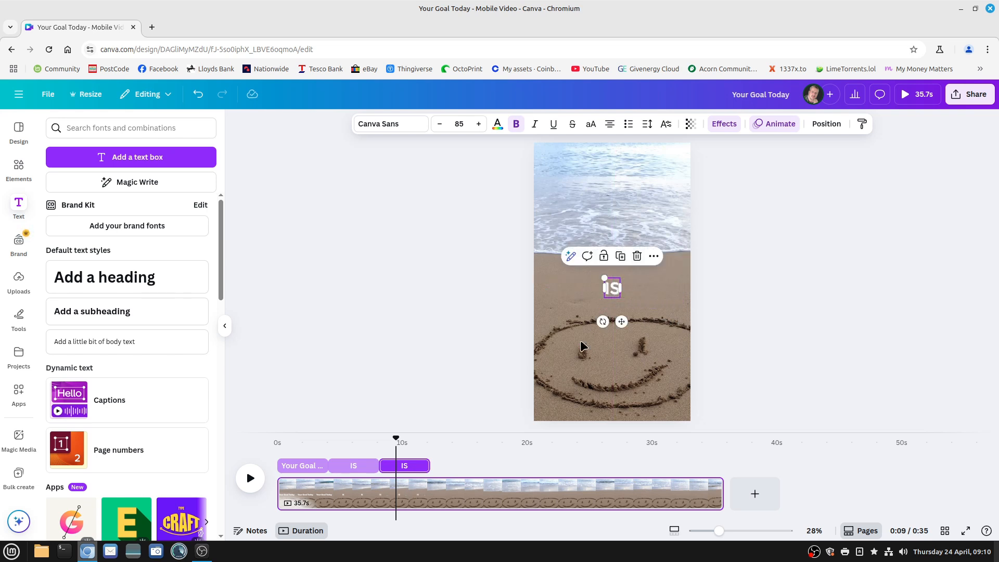
pyautogui.click(406, 466)
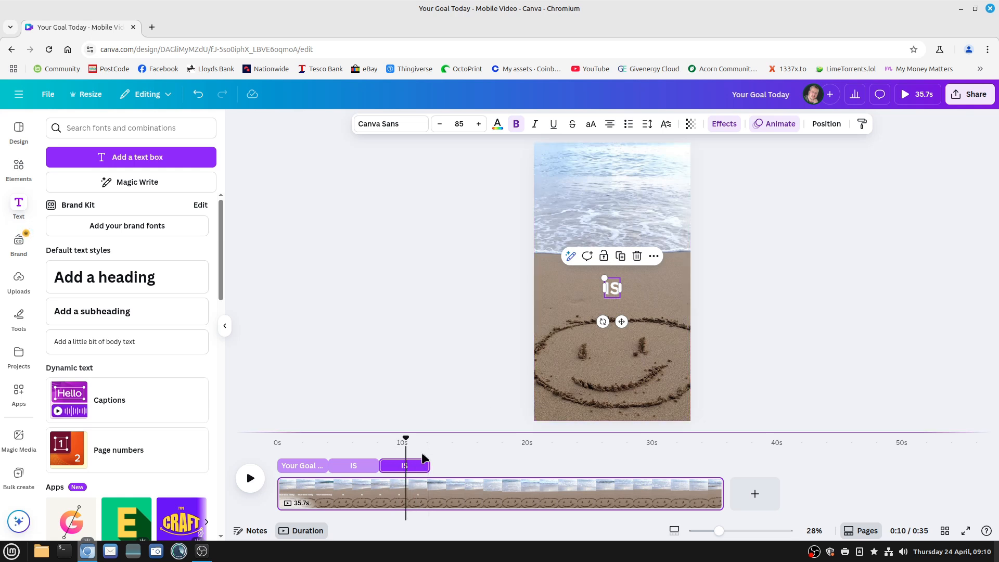
pyautogui.doubleClick(608, 289)
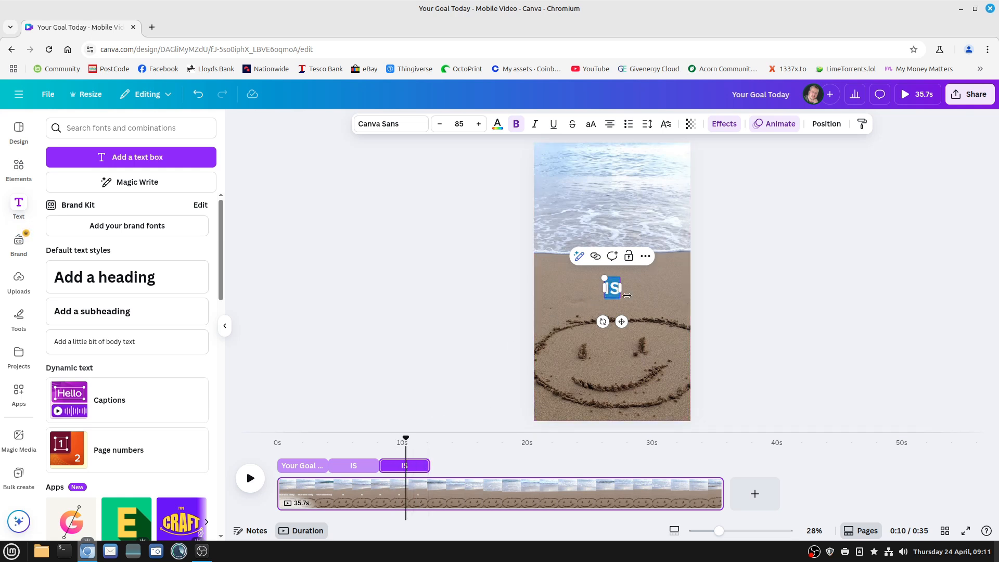
pyautogui.write('TO')
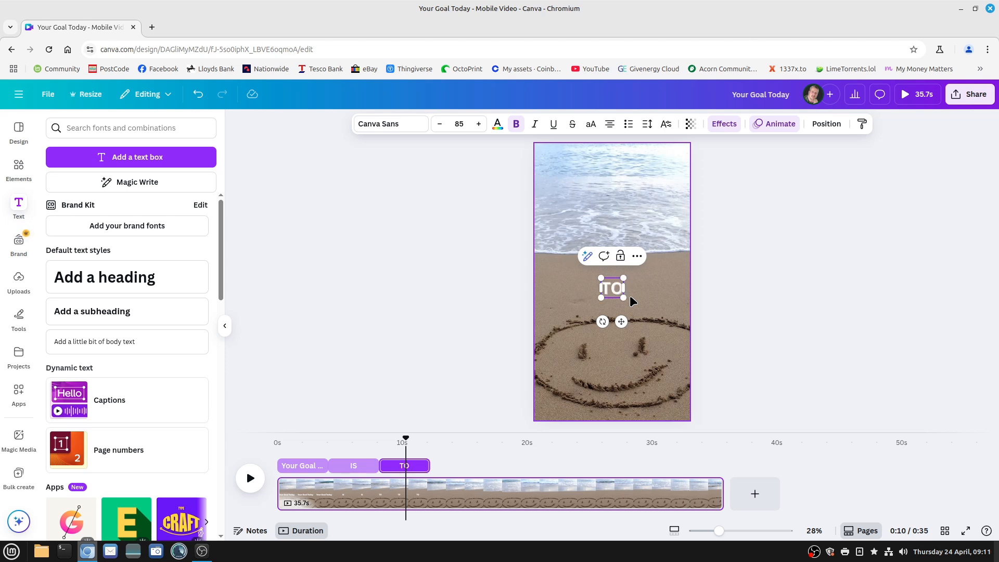
# Duplicate the "TO" text overlay
pyautogui.click(455, 451)
pyautogui.click(410, 466)
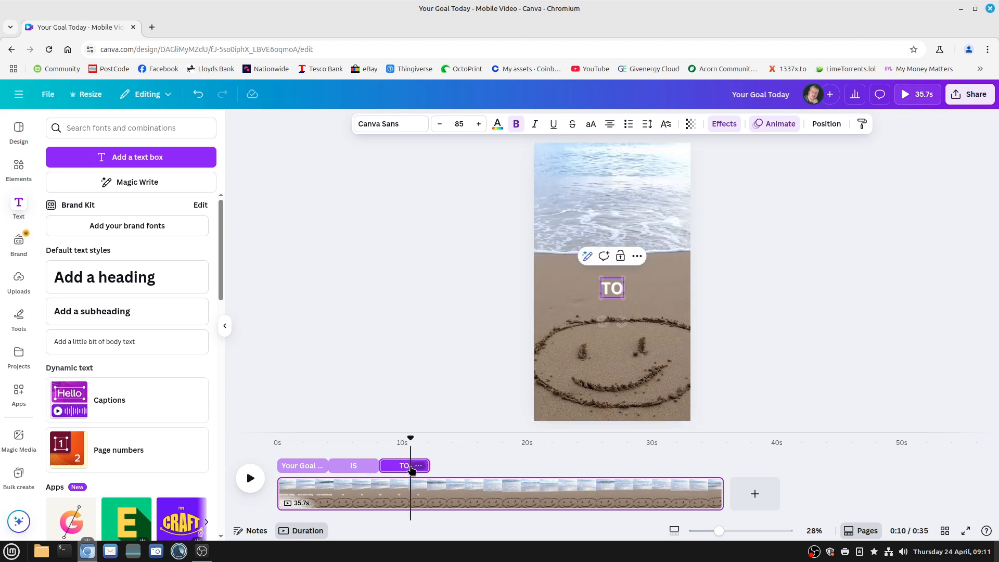
pyautogui.rightClick(410, 466)
pyautogui.click(452, 238)
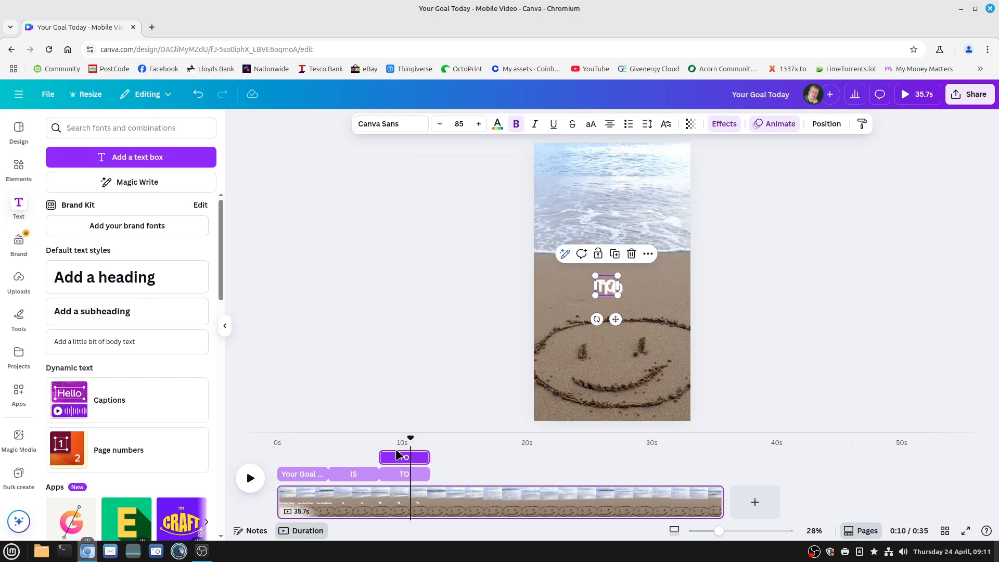
pyautogui.moveTo(431, 454); pyautogui.dragTo(448, 455)
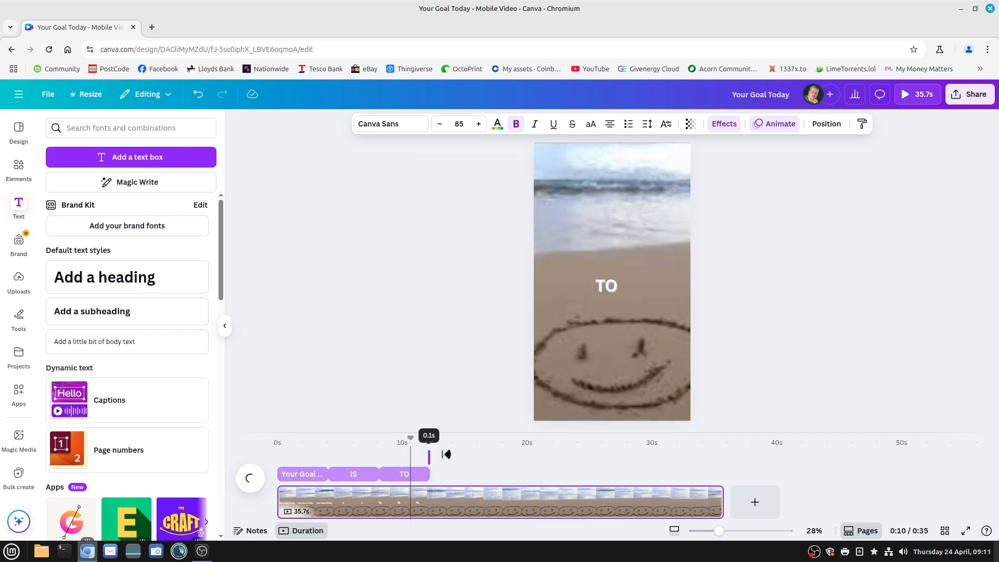
pyautogui.click(428, 459)
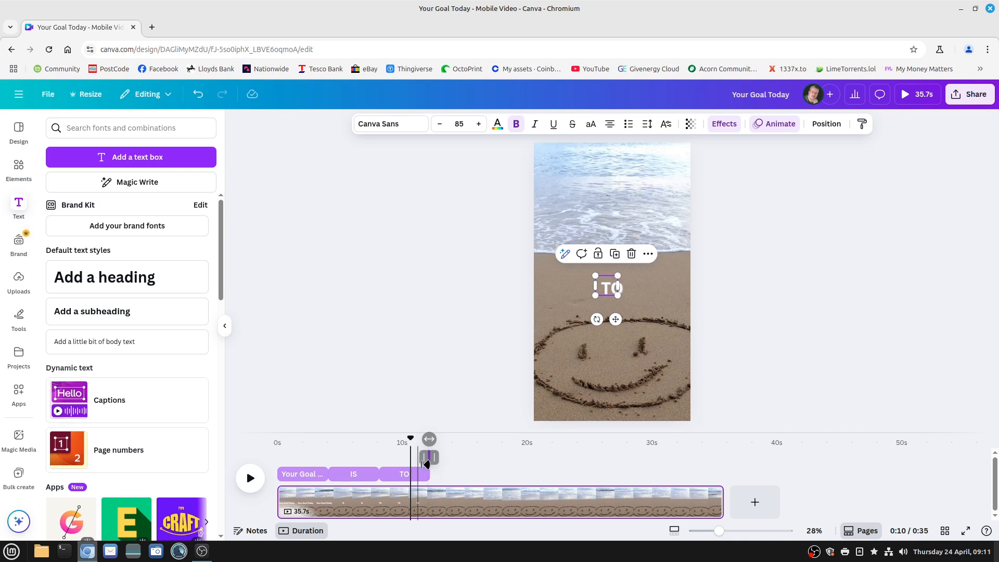
pyautogui.click(197, 97)
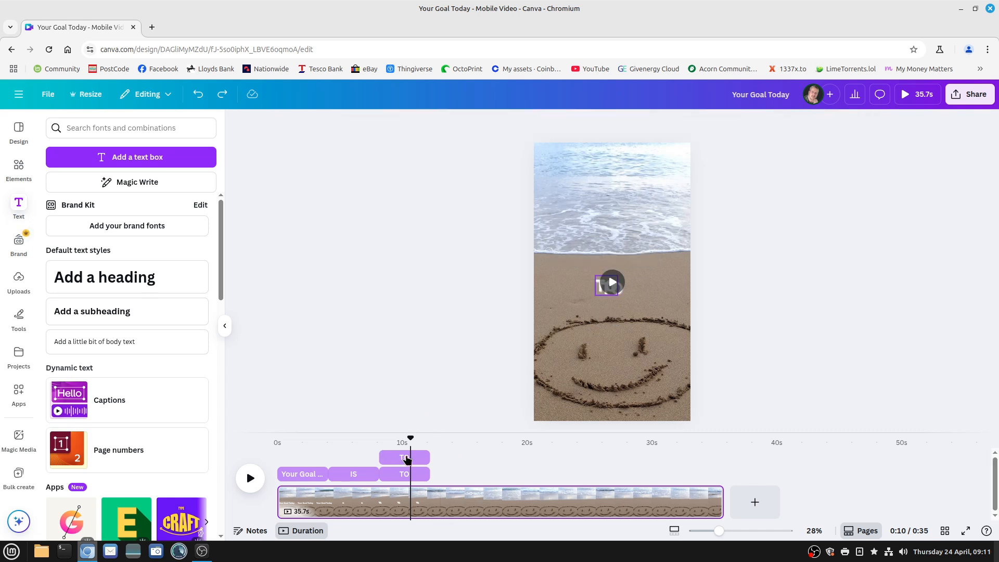
# Place the duplicated "TO" overlay directly after the original, starting at about 12 seconds, and change its wording to "STAND UP"
pyautogui.moveTo(405, 457); pyautogui.dragTo(454, 469)
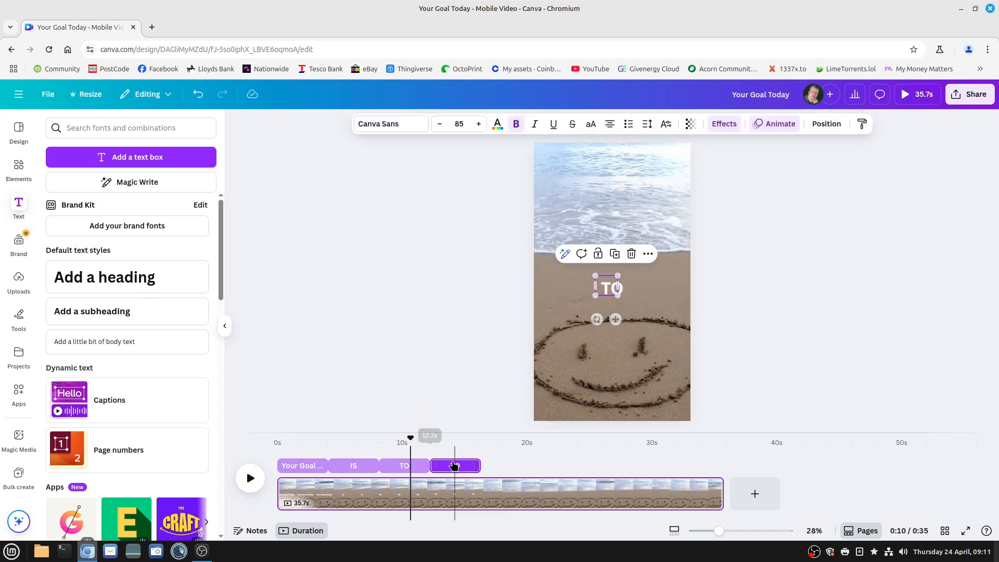
pyautogui.click(459, 489)
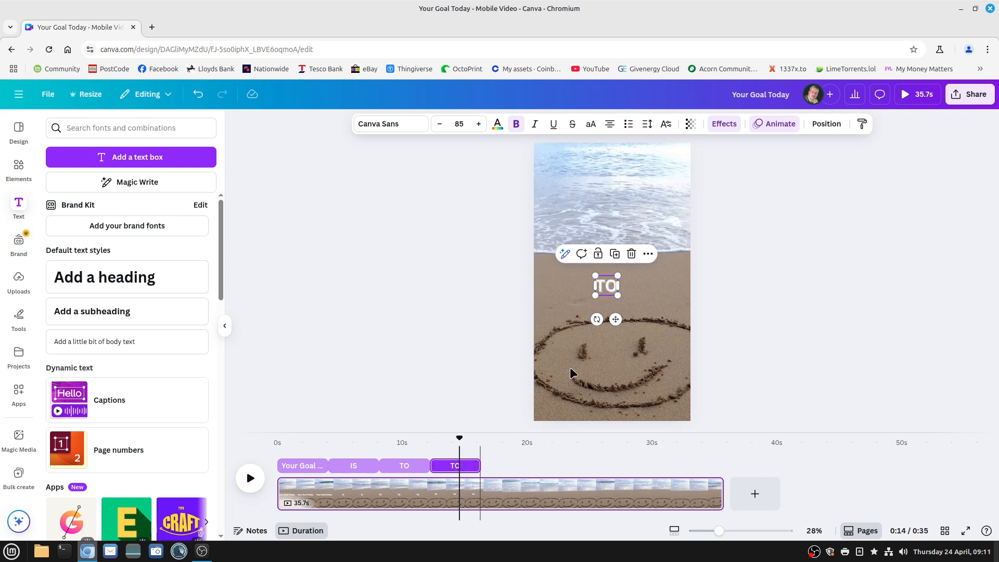
pyautogui.doubleClick(600, 286)
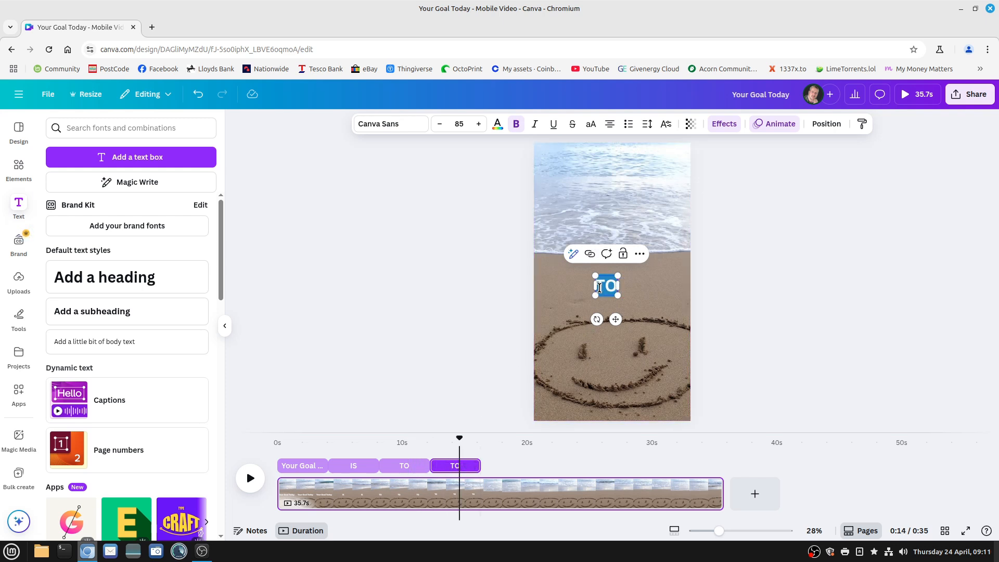
pyautogui.write('STAND UP')
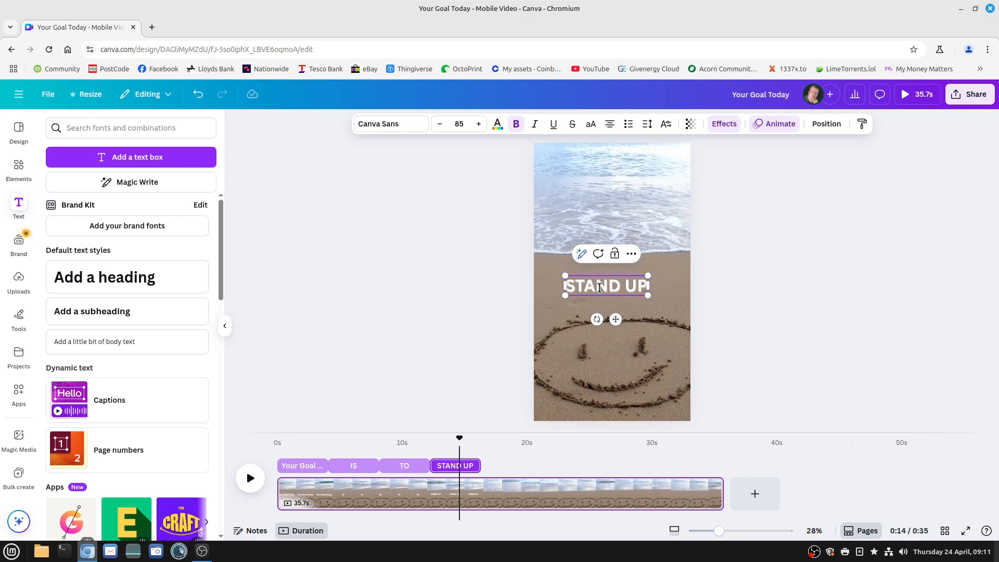
# Duplicate the "STAND UP" text overlay and place the copy directly after it on the timeline, starting at about 16 seconds
pyautogui.click(502, 461)
pyautogui.click(455, 466)
pyautogui.rightClick(463, 465)
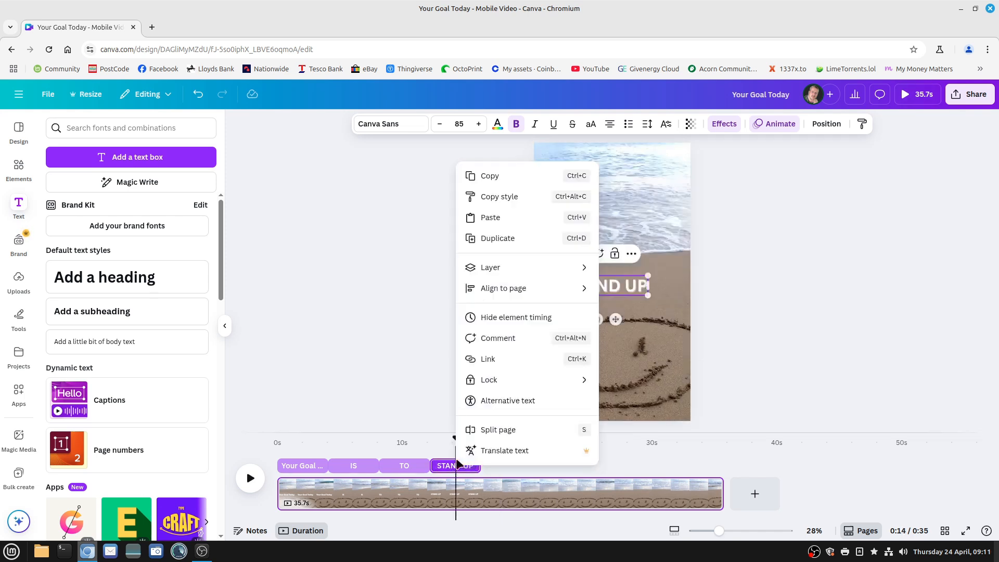
pyautogui.click(499, 237)
pyautogui.moveTo(441, 459); pyautogui.dragTo(491, 465)
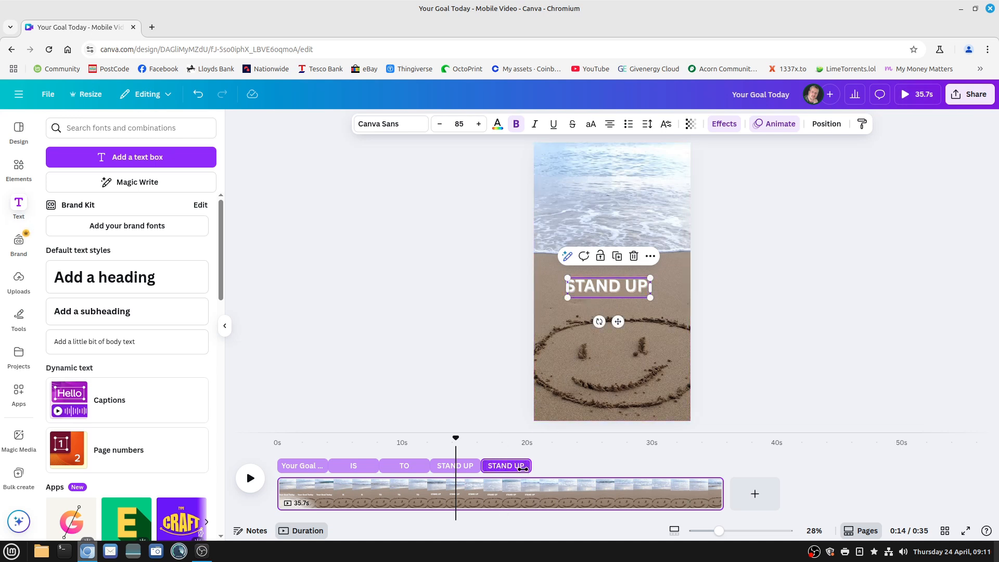
# Change the wording of the second "STAND UP" overlay to "AND SHOUT"
pyautogui.click(510, 467)
pyautogui.doubleClick(613, 287)
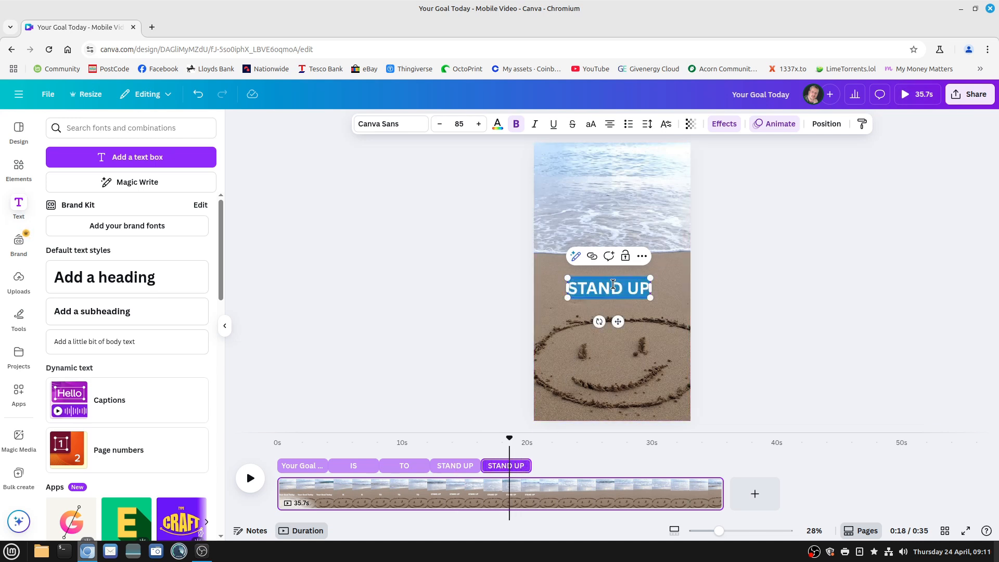
pyautogui.write('AND S')
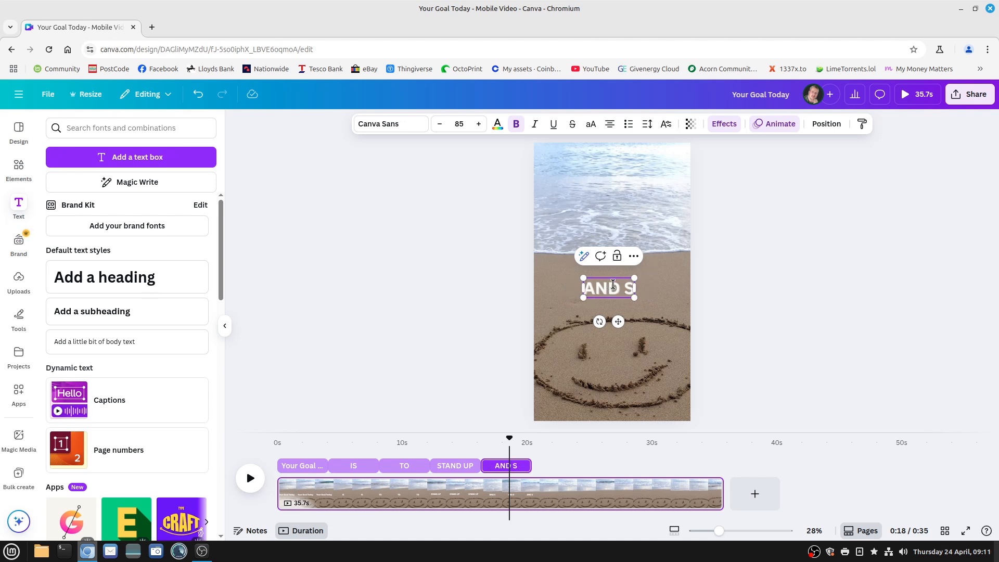
pyautogui.write('HOUT')
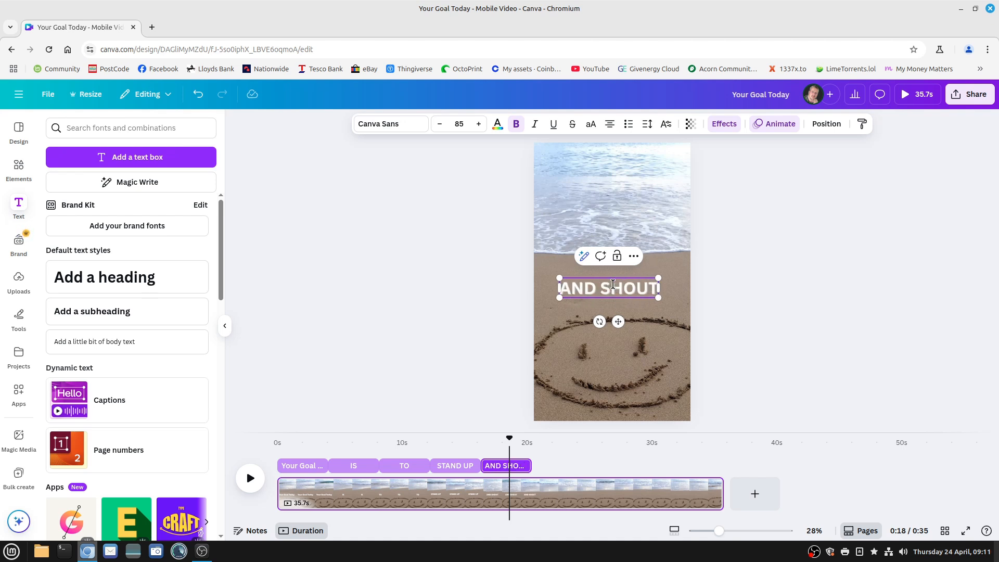
# Duplicate the "AND SHOUT" text overlay and place the copy directly after it on the timeline, starting at about 20 seconds
pyautogui.rightClick(500, 468)
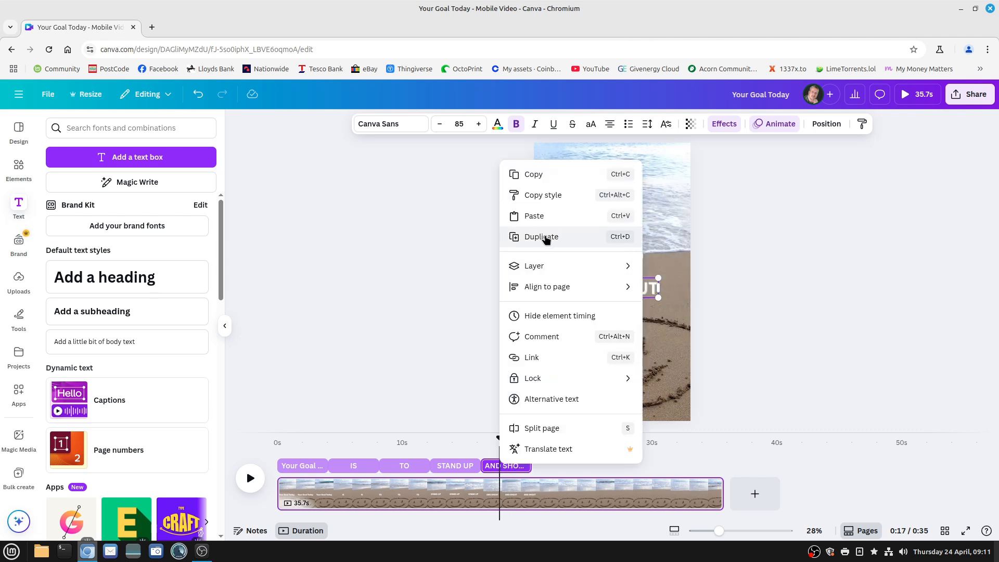
pyautogui.click(544, 237)
pyautogui.moveTo(506, 456); pyautogui.dragTo(550, 458)
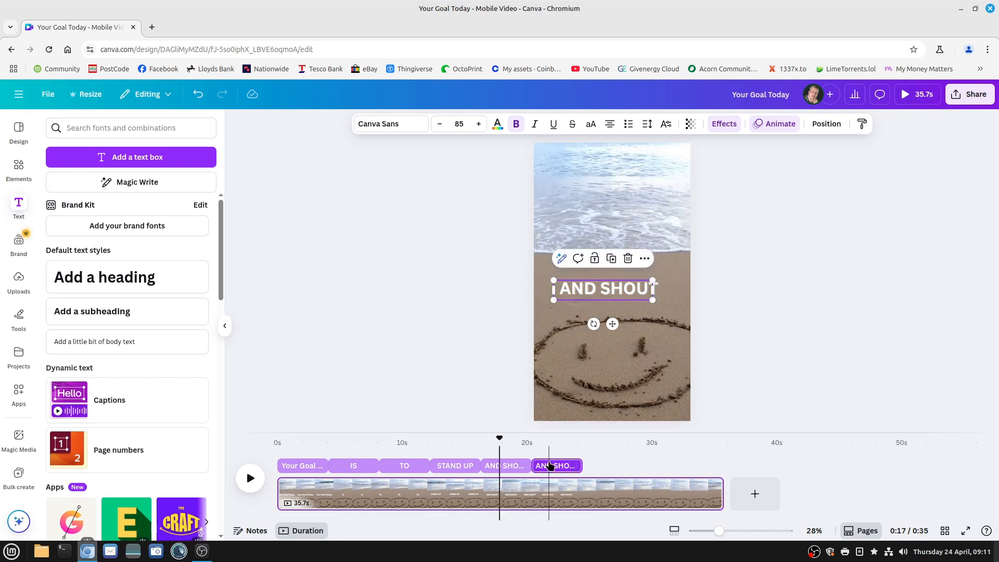
# Replace the wording of the last text overlay with "I AM HAPPY TO BE ALIVE"
pyautogui.doubleClick(572, 295)
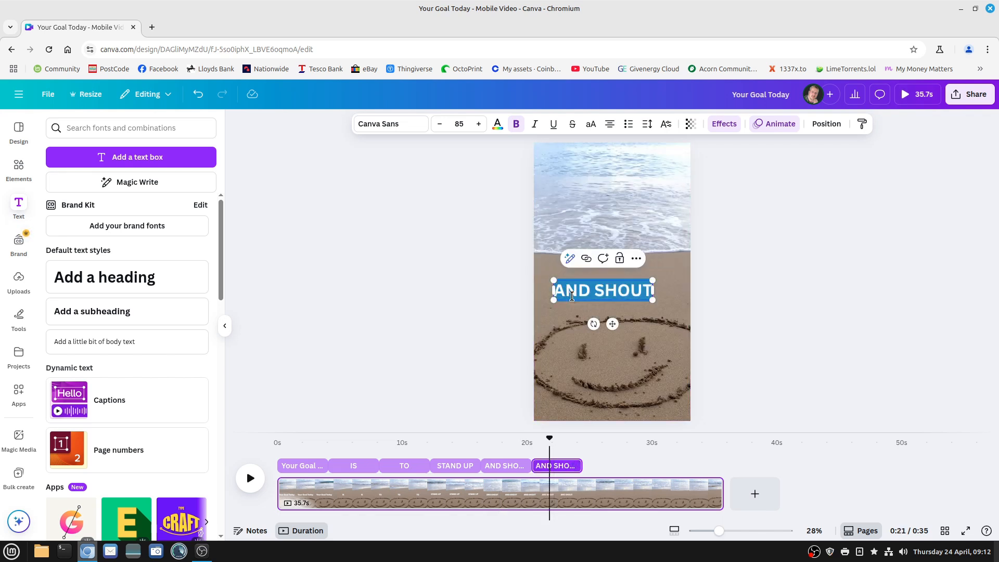
pyautogui.write('I AM')
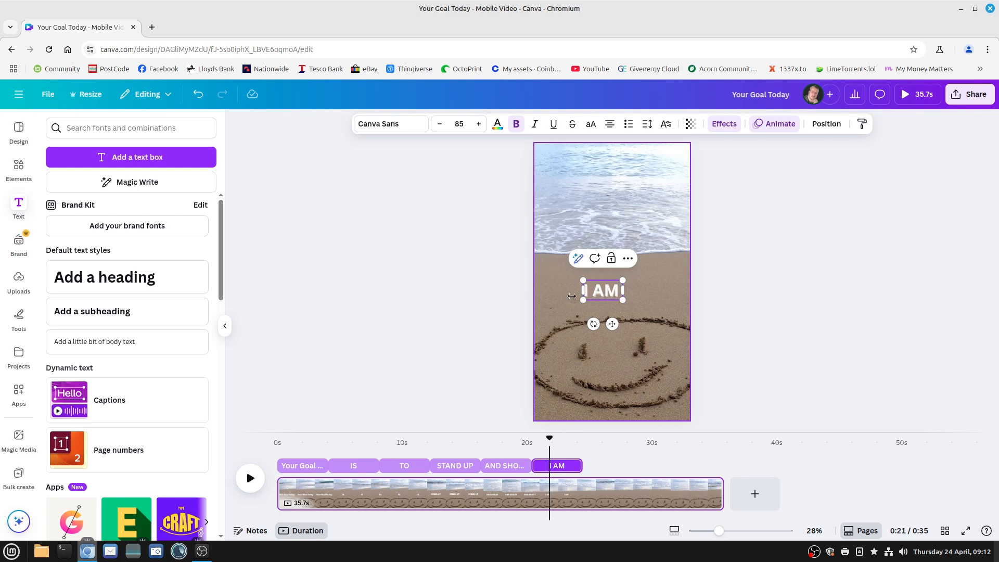
pyautogui.write(' HAPPY TO')
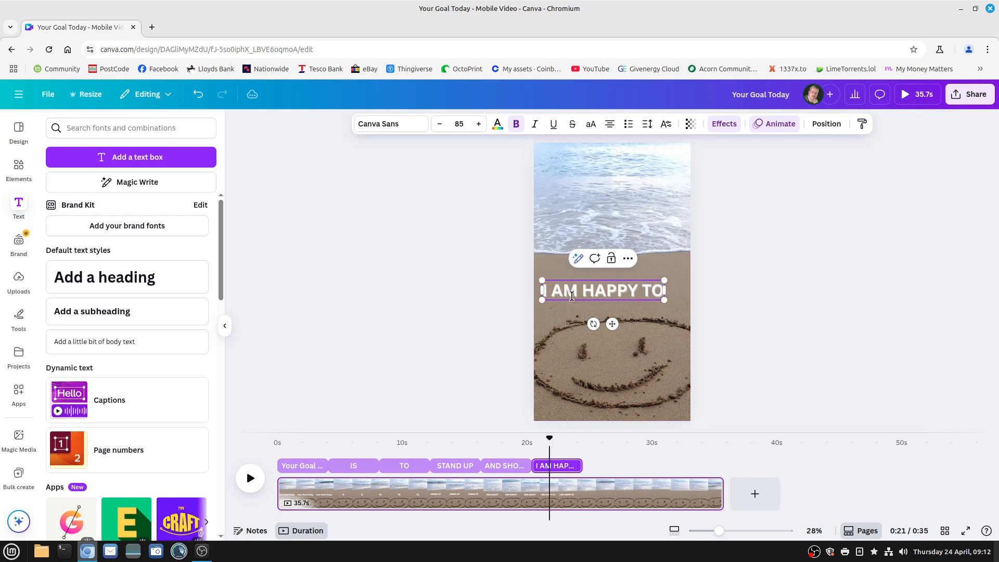
pyautogui.write(' BE ALIVE')
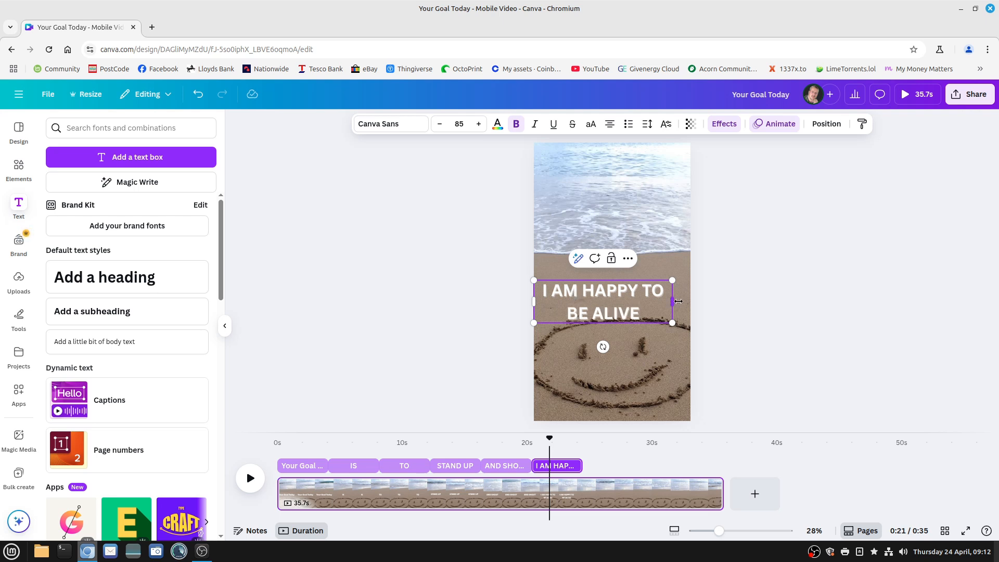
# Widen the "I AM HAPPY TO BE ALIVE" text box to the full page width and centre it horizontally
pyautogui.moveTo(678, 300); pyautogui.dragTo(691, 307)
pyautogui.moveTo(616, 304); pyautogui.dragTo(613, 303)
pyautogui.click(625, 360)
pyautogui.click(612, 305)
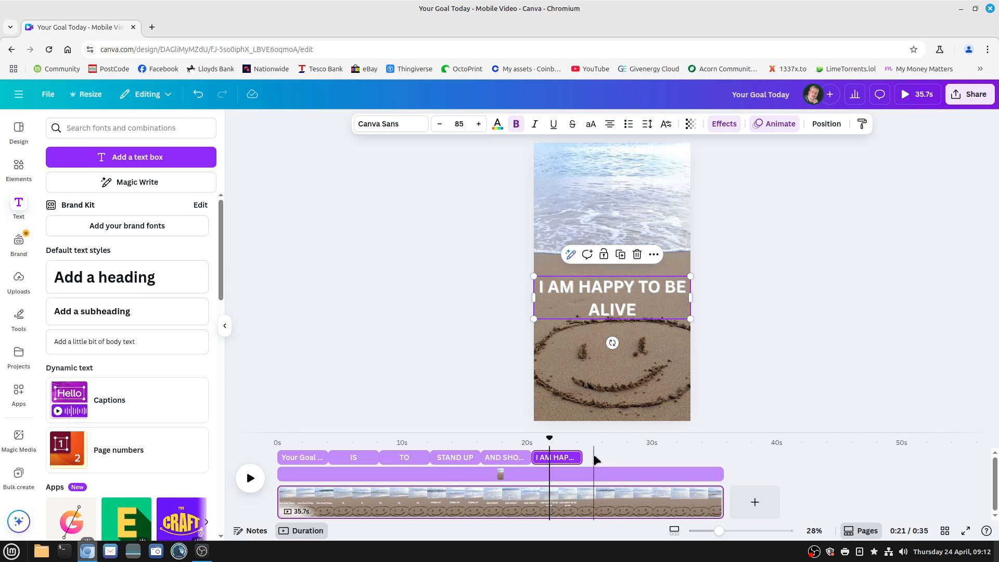
# Play the video from near the start to preview the sequence of text overlays
pyautogui.moveTo(336, 453)
pyautogui.click(285, 441)
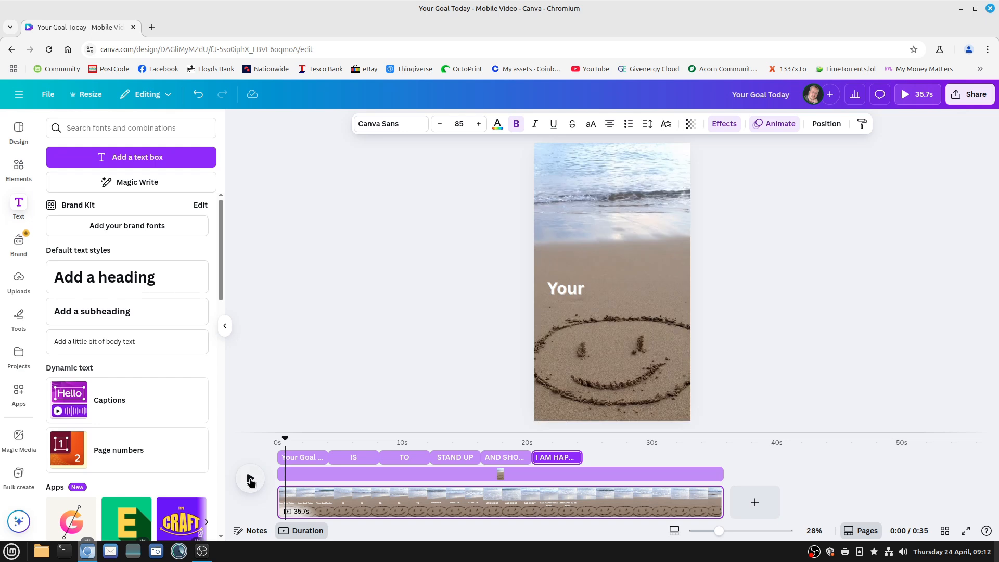
pyautogui.click(250, 480)
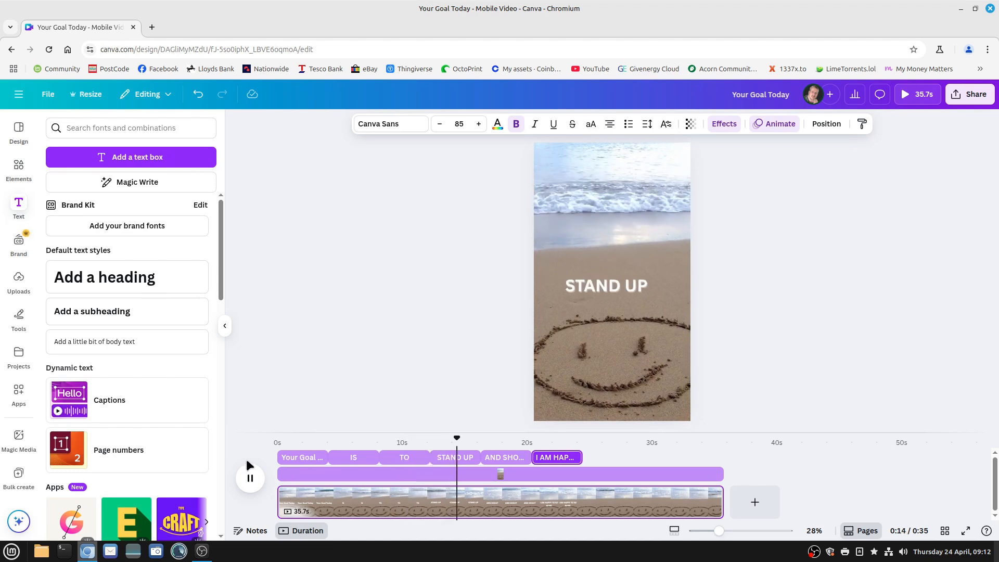
# Shorten the "IS", "TO", "STAND UP" and "AND SHOUT" overlays to about 2 seconds each and close the gaps up to "I AM HAPPY TO BE ALIVE"
pyautogui.click(250, 478)
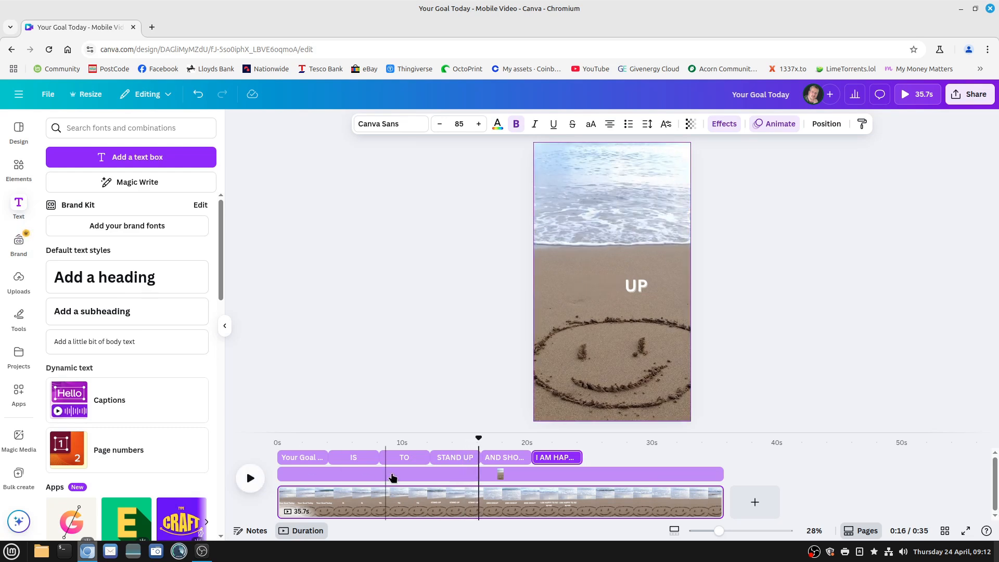
pyautogui.click(361, 458)
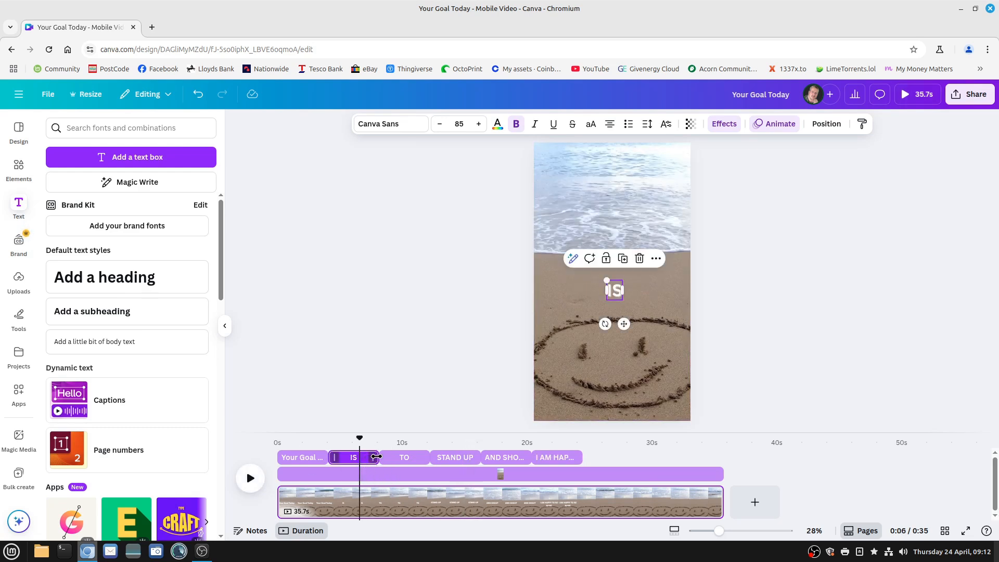
pyautogui.moveTo(374, 457); pyautogui.dragTo(401, 457)
pyautogui.click(394, 463)
pyautogui.moveTo(502, 458); pyautogui.dragTo(426, 458)
pyautogui.click(544, 457)
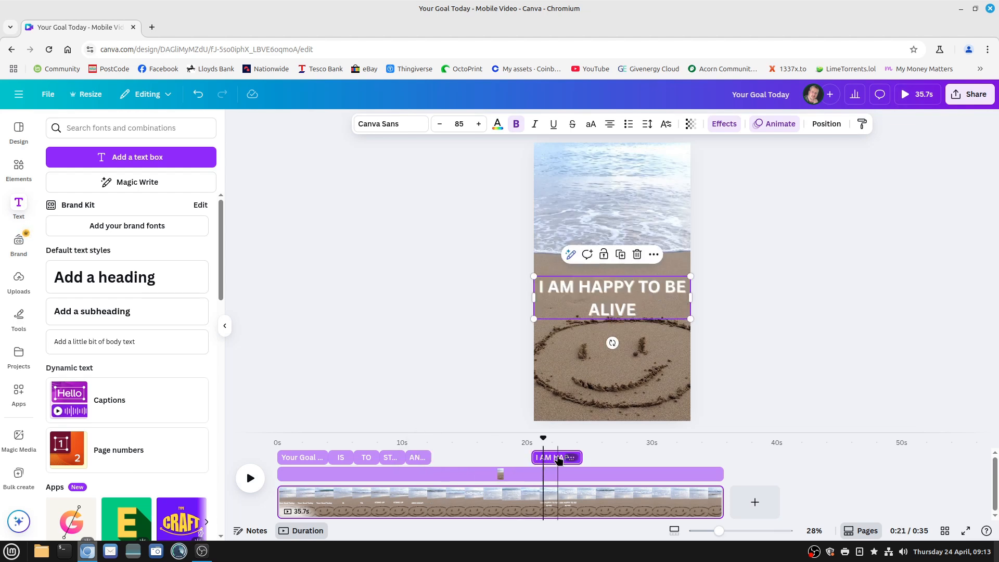
pyautogui.moveTo(559, 459); pyautogui.dragTo(453, 462)
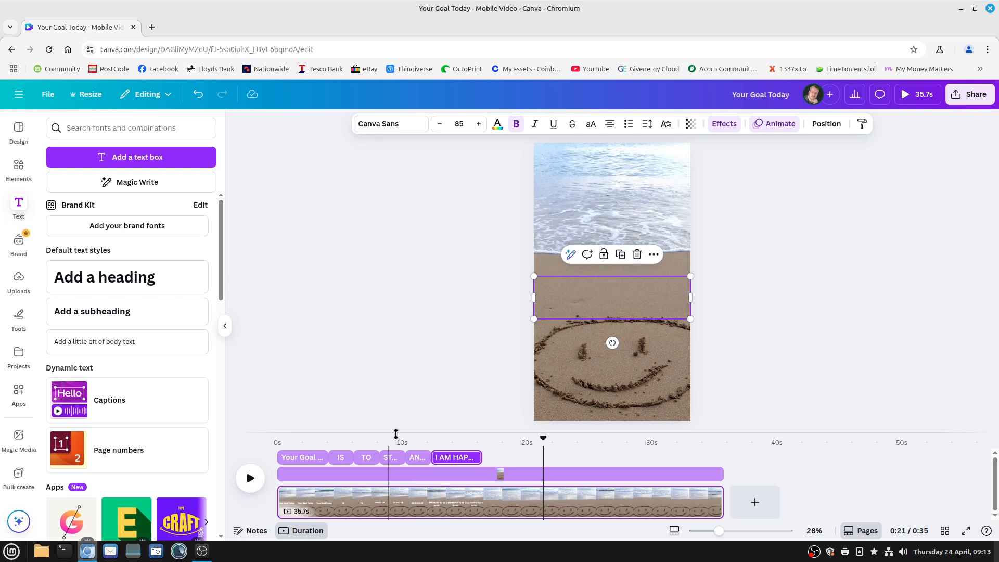
# Add a text box reading "Feel Good Thursday" from the start of the video and place it at the top of the page
pyautogui.moveTo(543, 439); pyautogui.dragTo(277, 439)
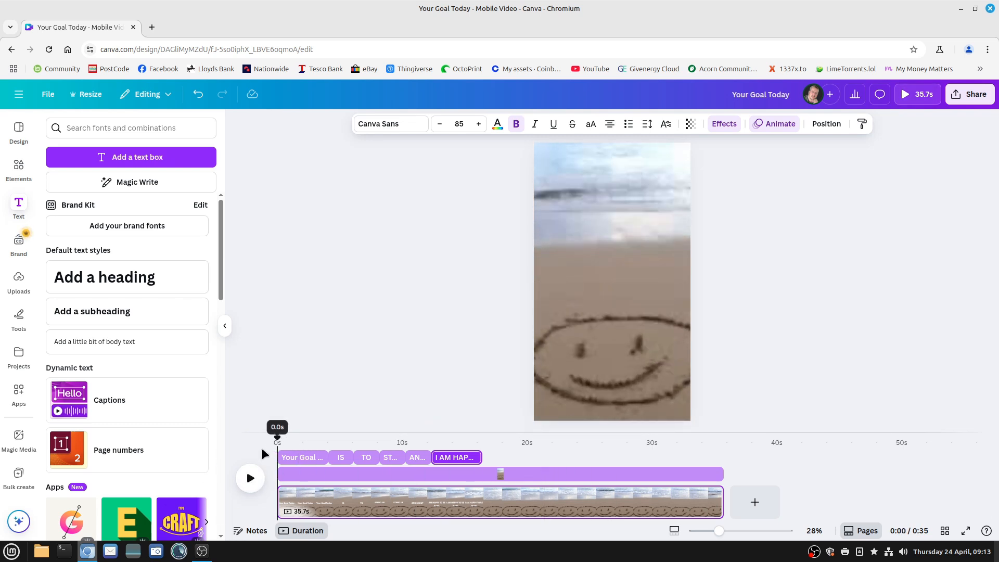
pyautogui.click(134, 157)
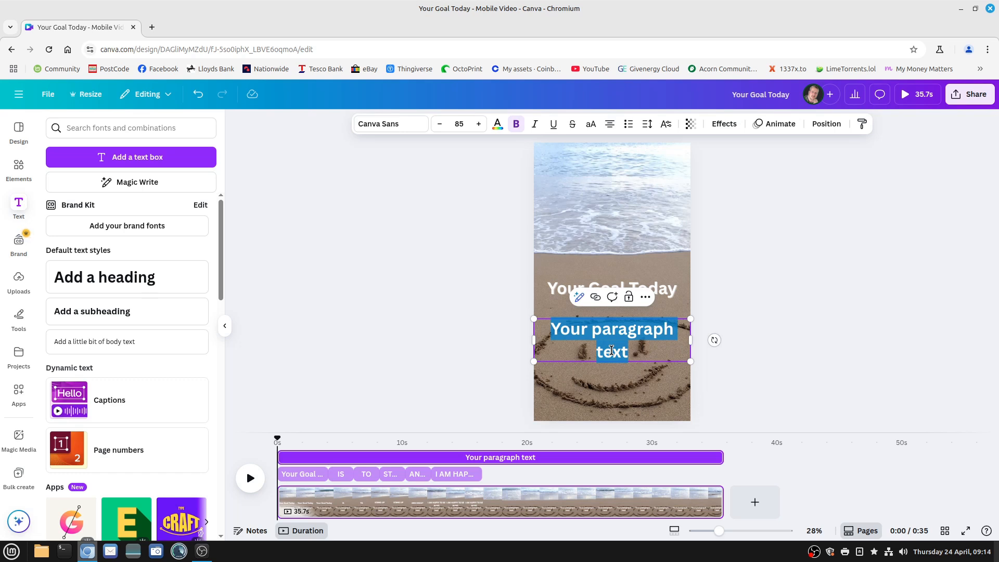
pyautogui.write('Feel ')
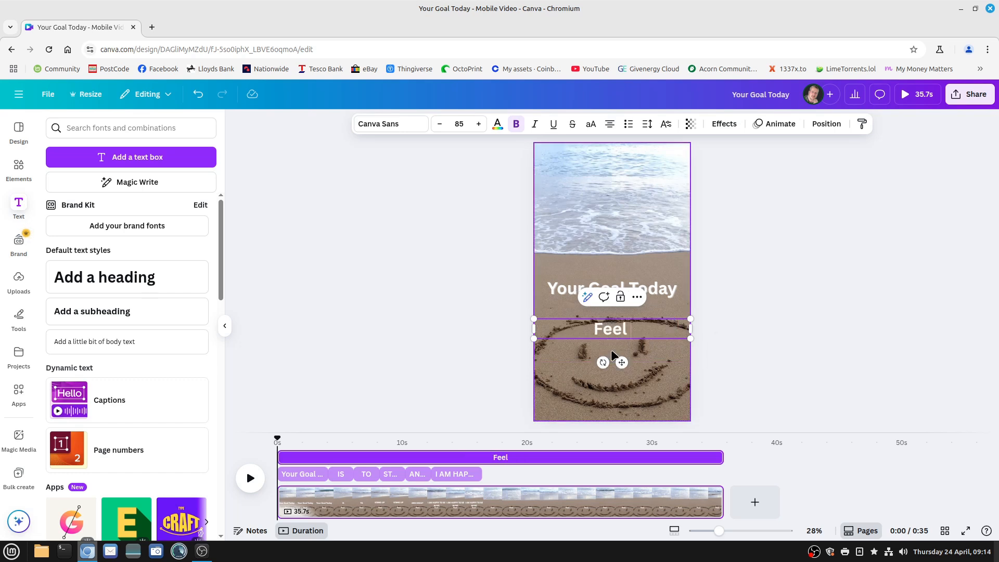
pyautogui.write('Good Th')
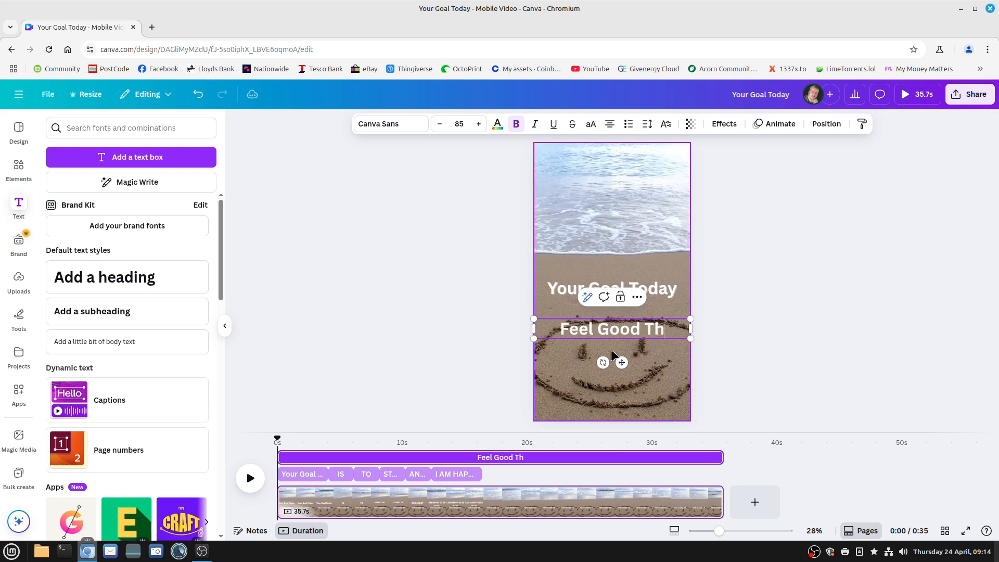
pyautogui.write('ursday')
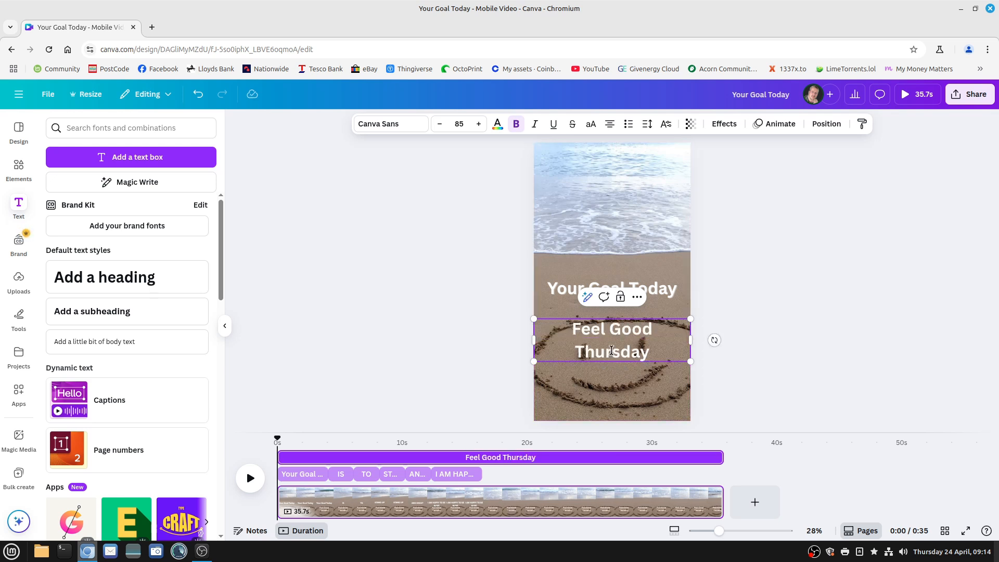
pyautogui.moveTo(649, 352); pyautogui.dragTo(602, 168)
pyautogui.click(594, 381)
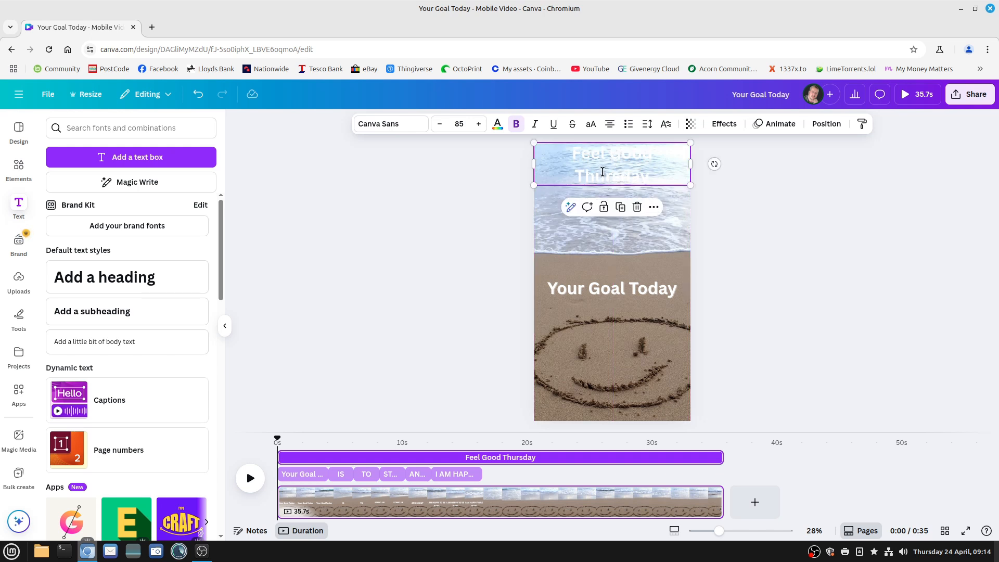
# Reduce the font size of the "Feel Good Thursday" text to 78 so it fits on one line
pyautogui.click(604, 174)
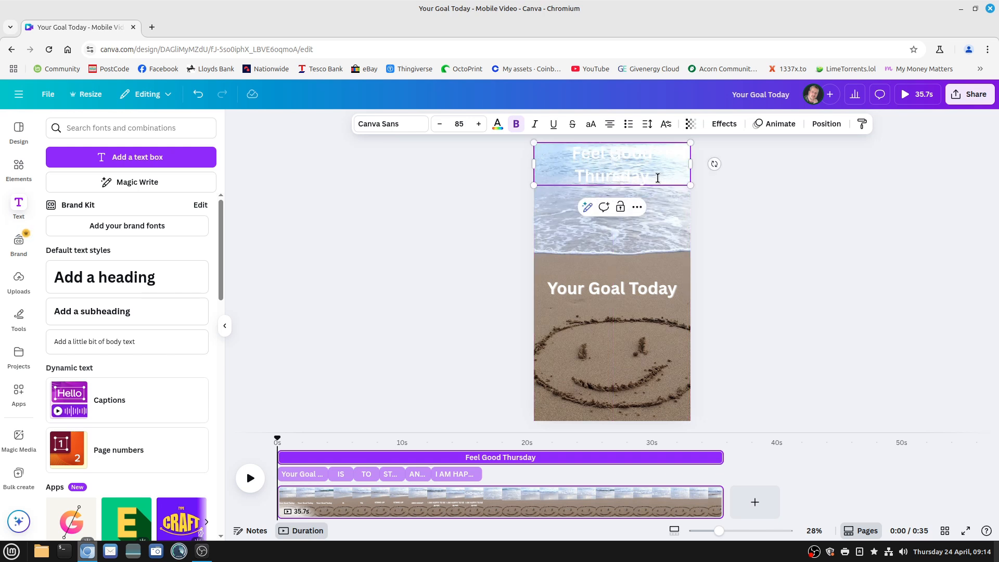
pyautogui.moveTo(622, 174); pyautogui.dragTo(577, 149)
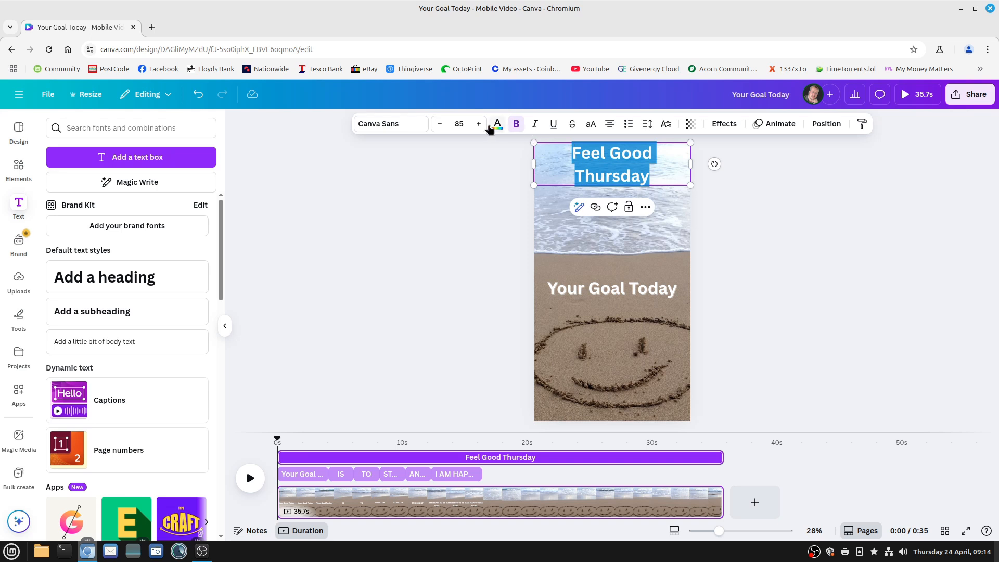
pyautogui.doubleClick(440, 124)
pyautogui.doubleClick(440, 124)
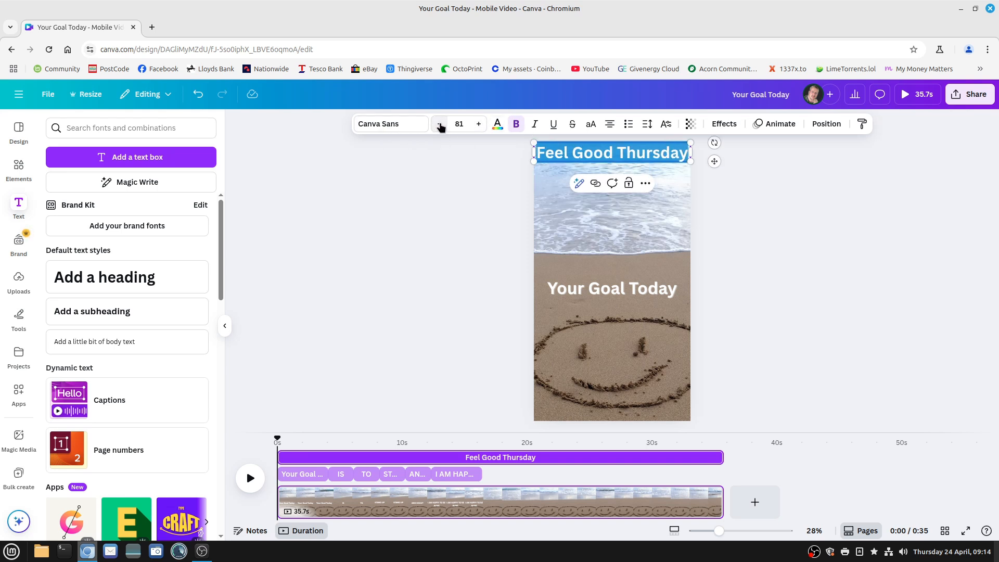
pyautogui.doubleClick(440, 123)
pyautogui.click(440, 124)
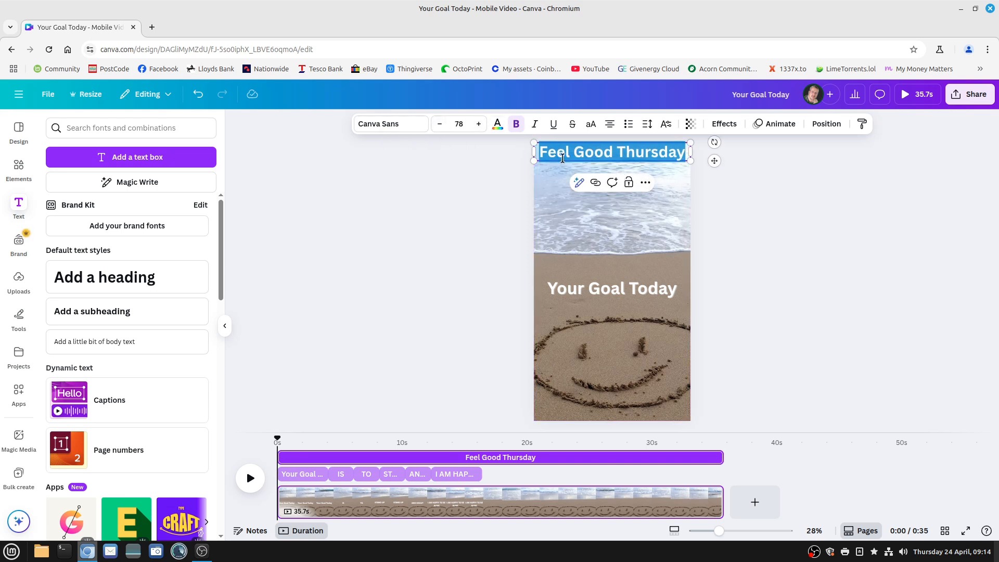
pyautogui.click(624, 338)
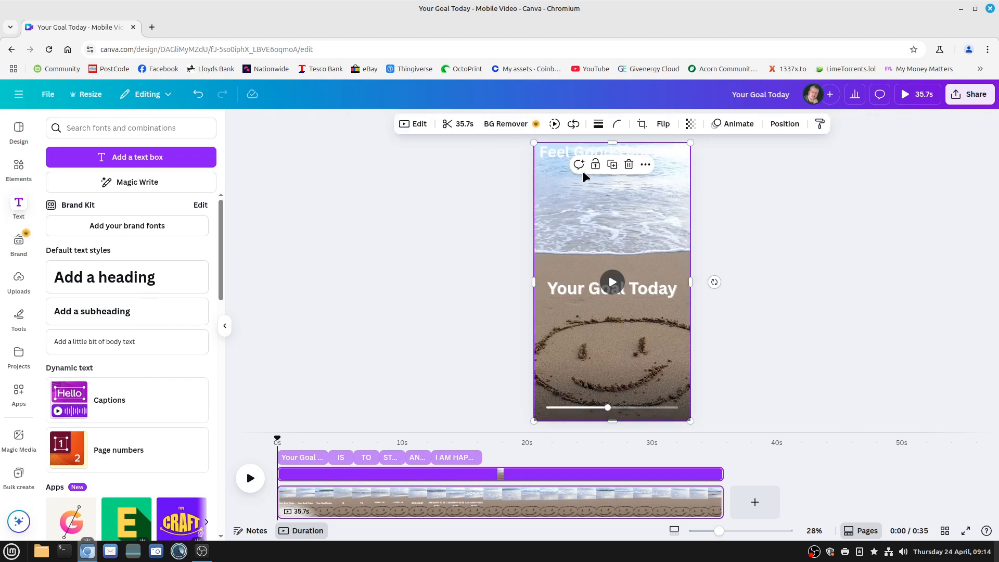
# Change the colour of the "Feel Good Thursday" text to the violet-blue default solid colour
pyautogui.click(660, 152)
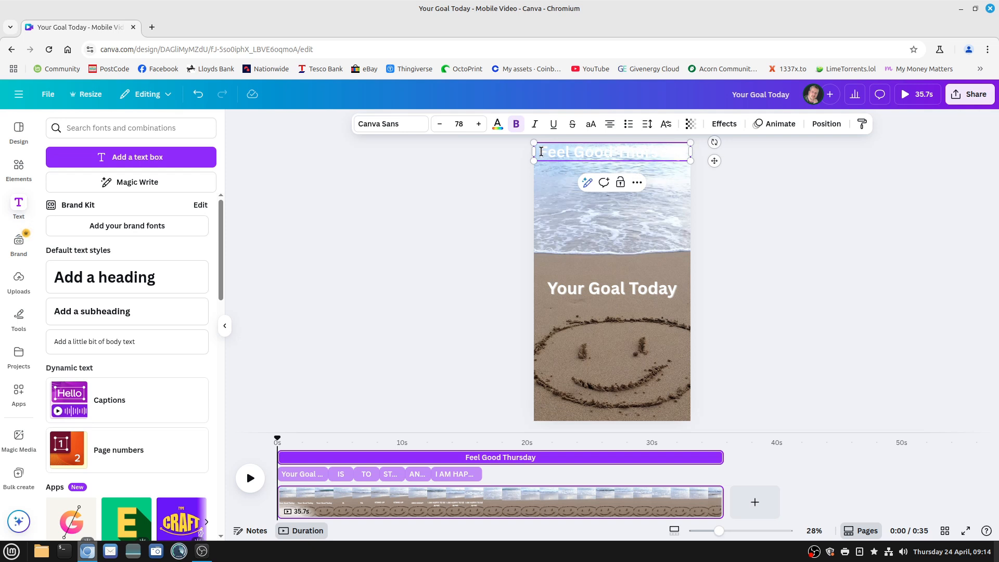
pyautogui.moveTo(545, 153); pyautogui.dragTo(693, 160)
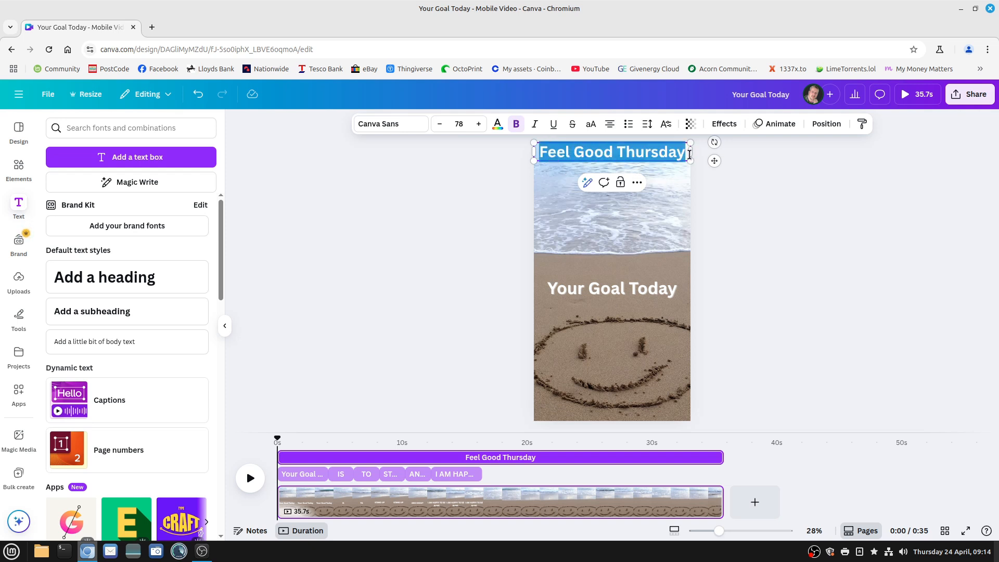
pyautogui.click(498, 126)
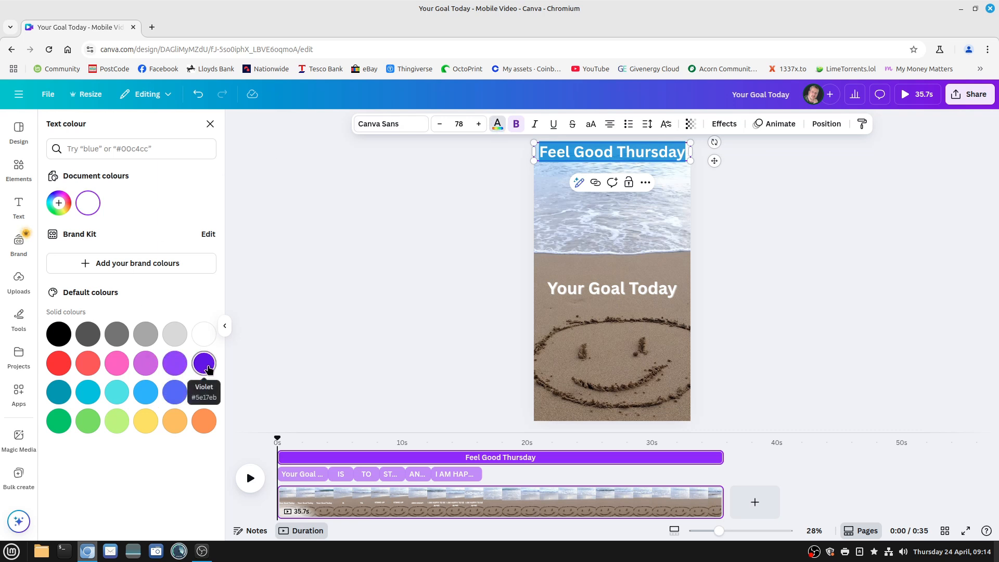
pyautogui.click(175, 393)
pyautogui.click(582, 353)
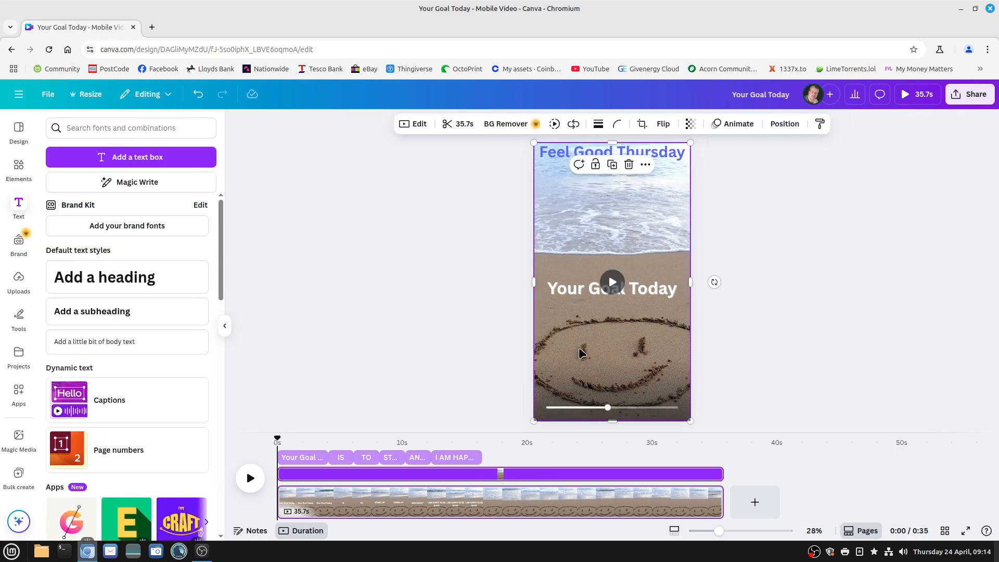
# Set the transparency of the "Feel Good Thursday" text to about 54
pyautogui.click(555, 152)
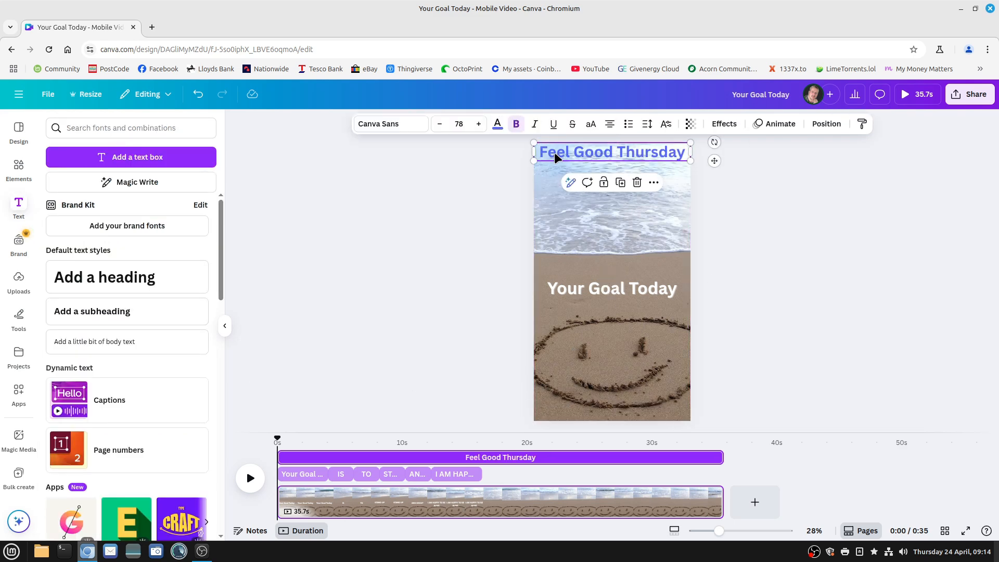
pyautogui.doubleClick(651, 154)
pyautogui.click(679, 156)
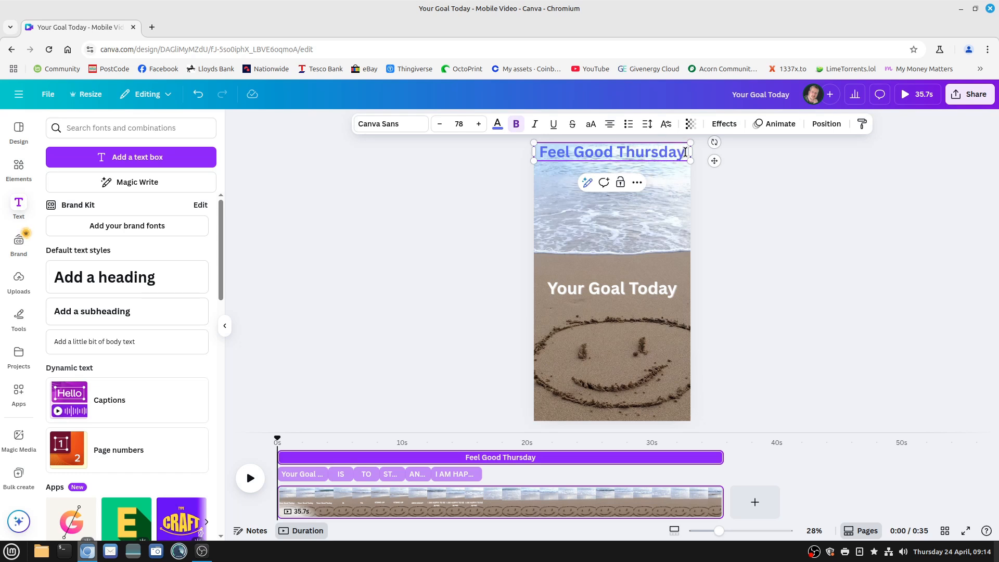
pyautogui.moveTo(685, 152); pyautogui.dragTo(537, 152)
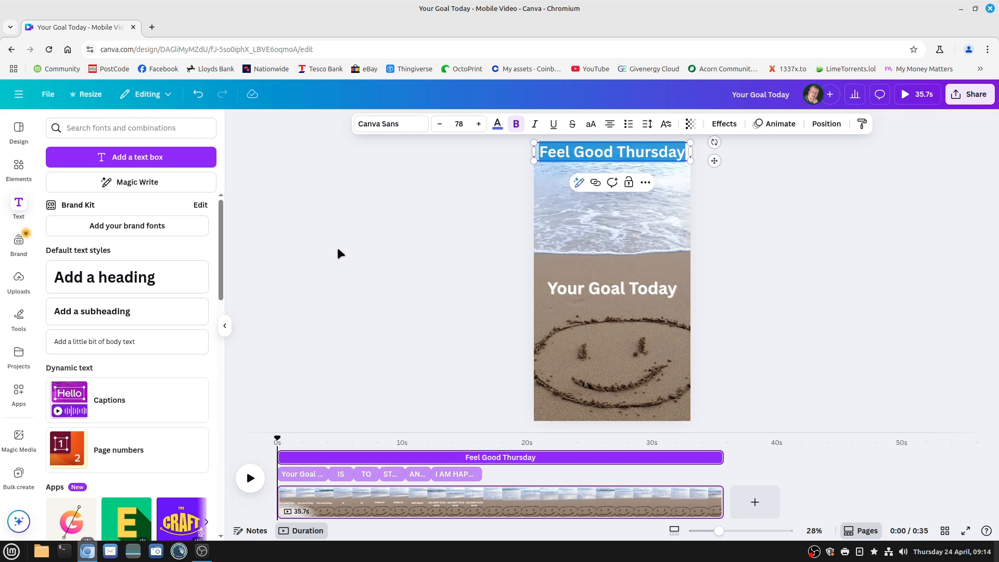
pyautogui.click(690, 125)
pyautogui.moveTo(716, 167); pyautogui.dragTo(677, 167)
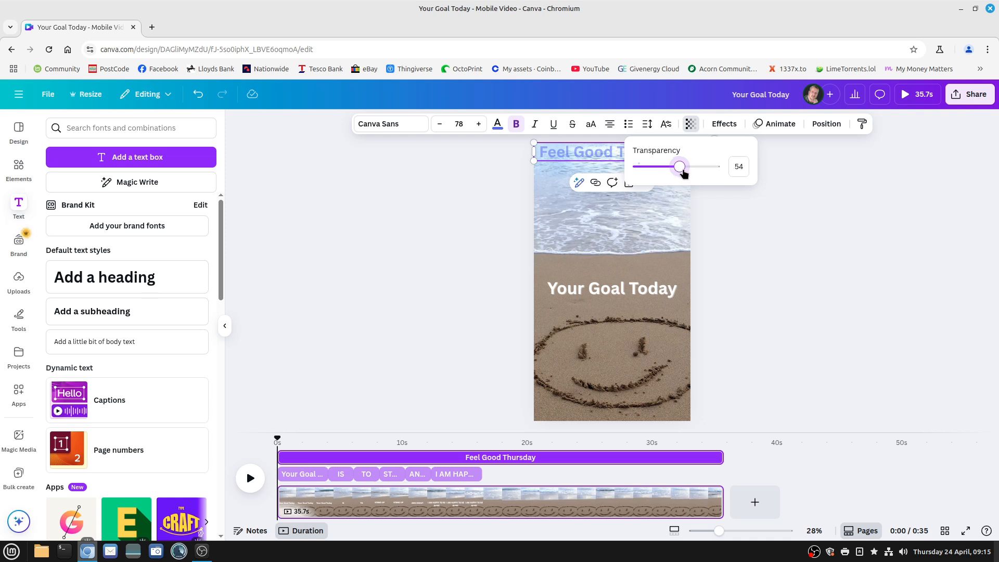
pyautogui.click(732, 216)
pyautogui.click(495, 348)
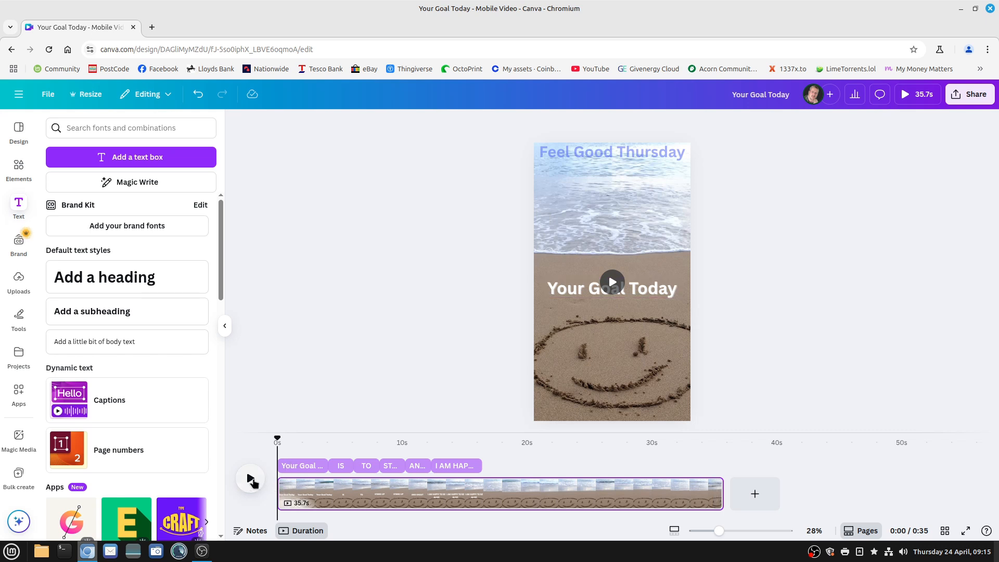
# Play the video from the start to preview the shortened overlays together with the "Feel Good Thursday" heading
pyautogui.click(246, 481)
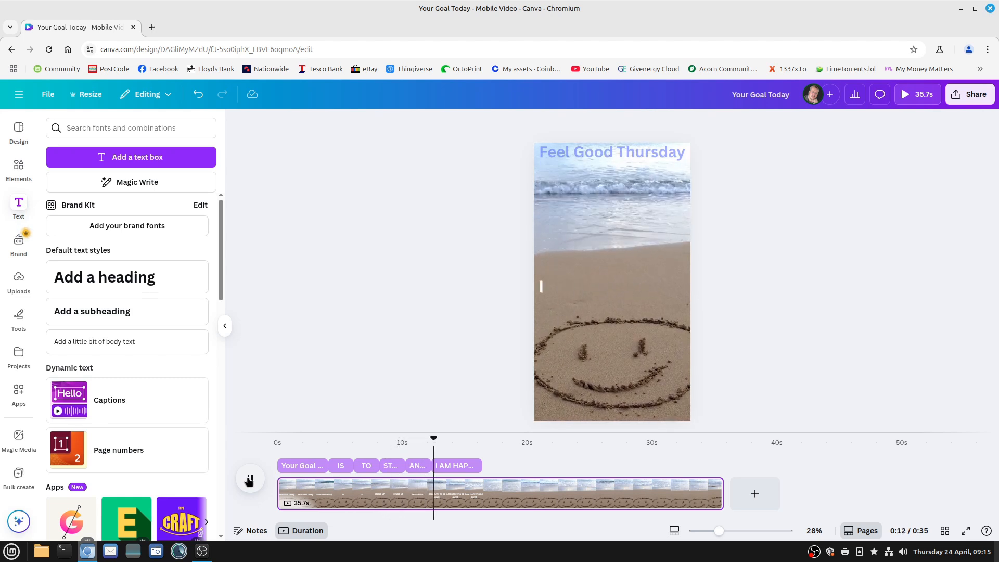
pyautogui.click(250, 479)
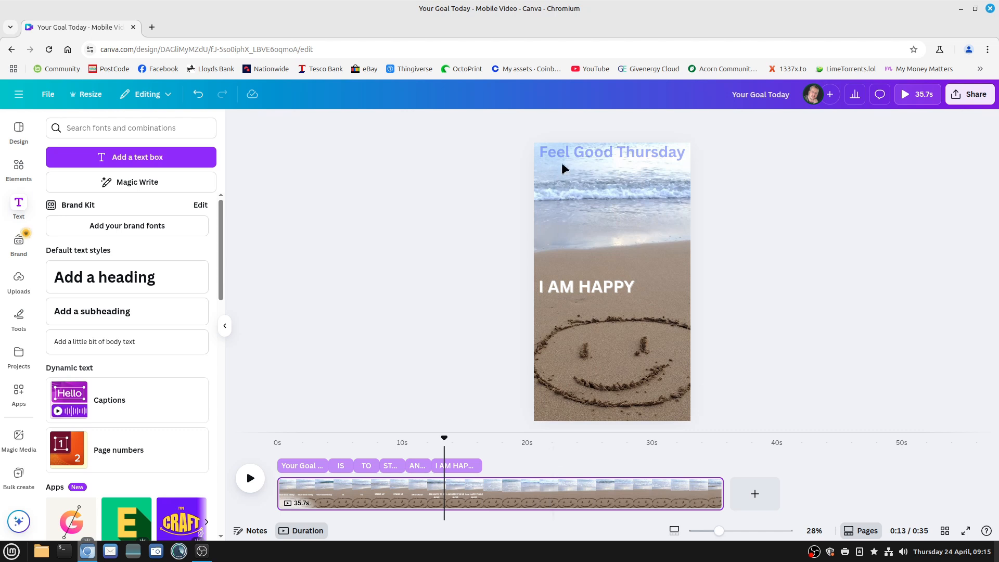
# Trim the "Feel Good Thursday" overlay and the video page to end with the last text overlay, at 16.4 seconds
pyautogui.doubleClick(572, 151)
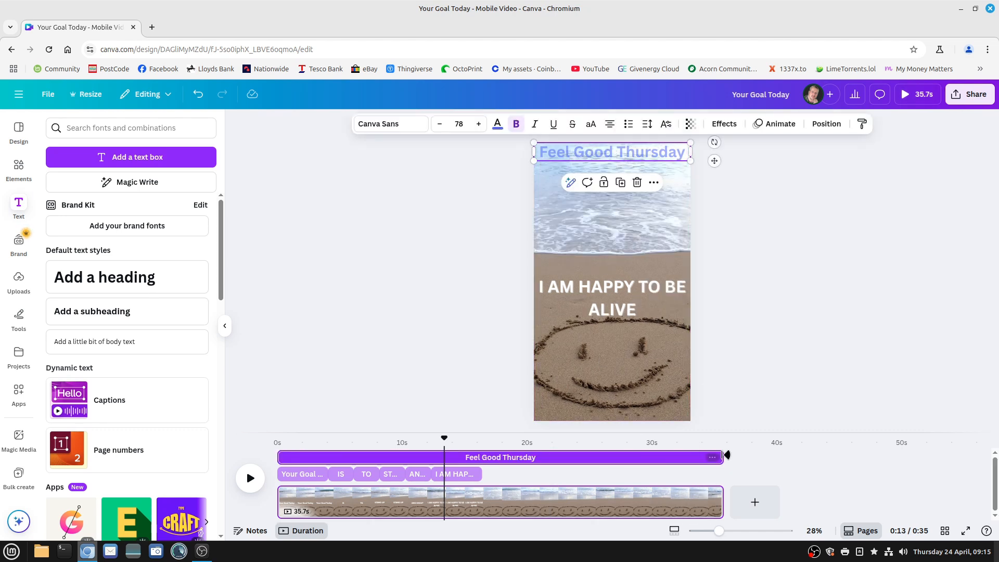
pyautogui.moveTo(727, 456); pyautogui.dragTo(475, 459)
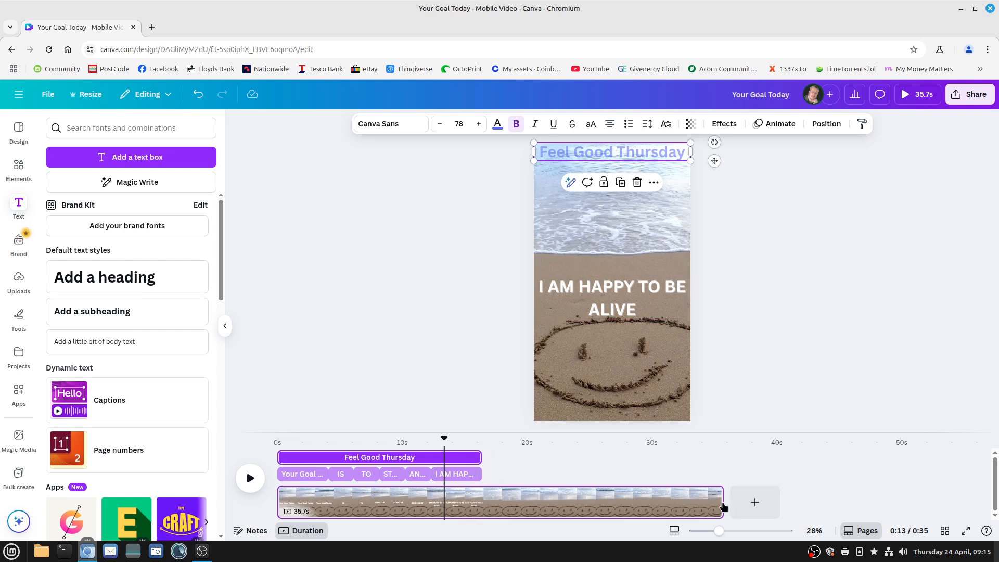
pyautogui.moveTo(726, 502); pyautogui.dragTo(480, 505)
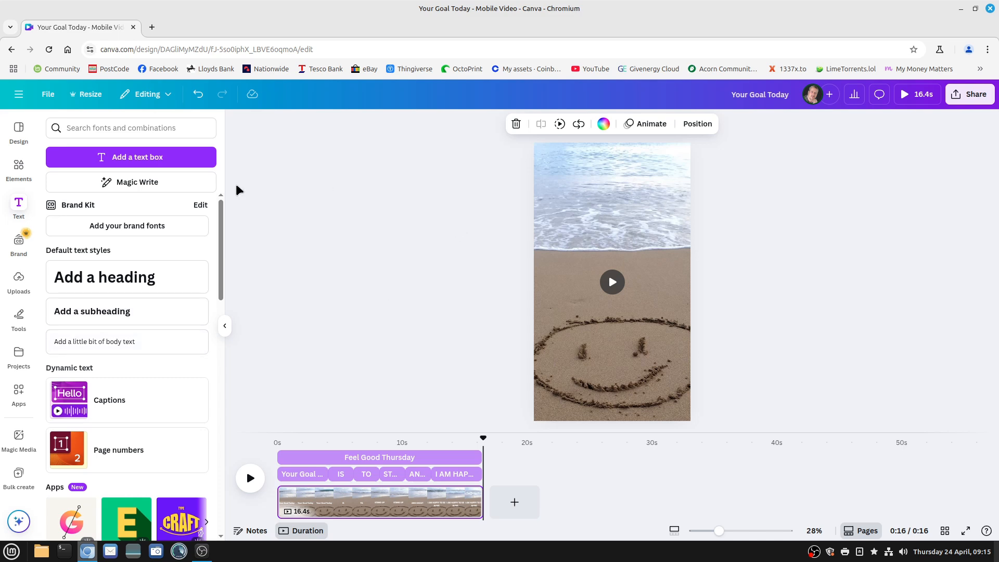
# Add the "Calm Relaxing Music" audio track from the relaxing audio results at the start of the timeline and play back part of it
pyautogui.click(18, 167)
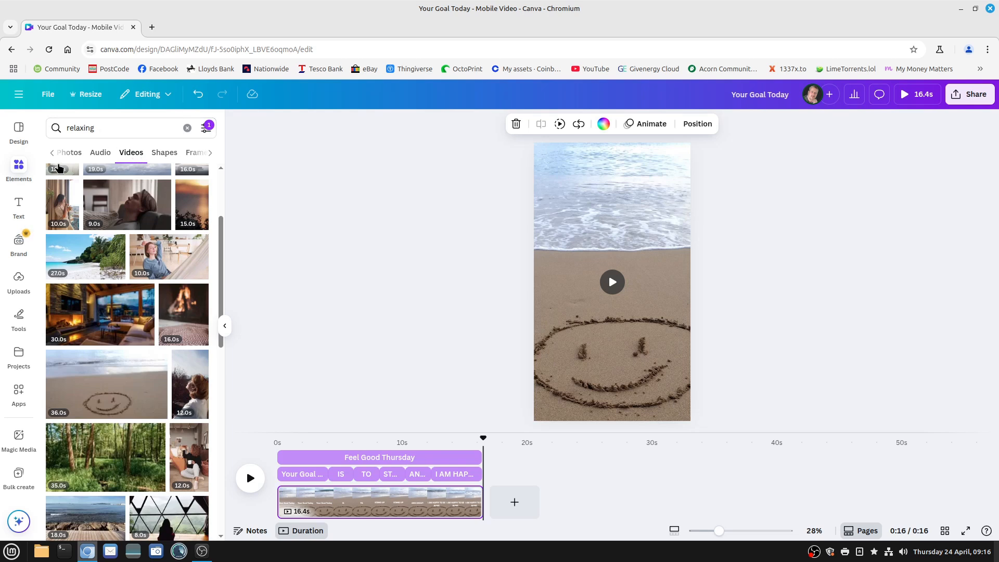
pyautogui.click(99, 156)
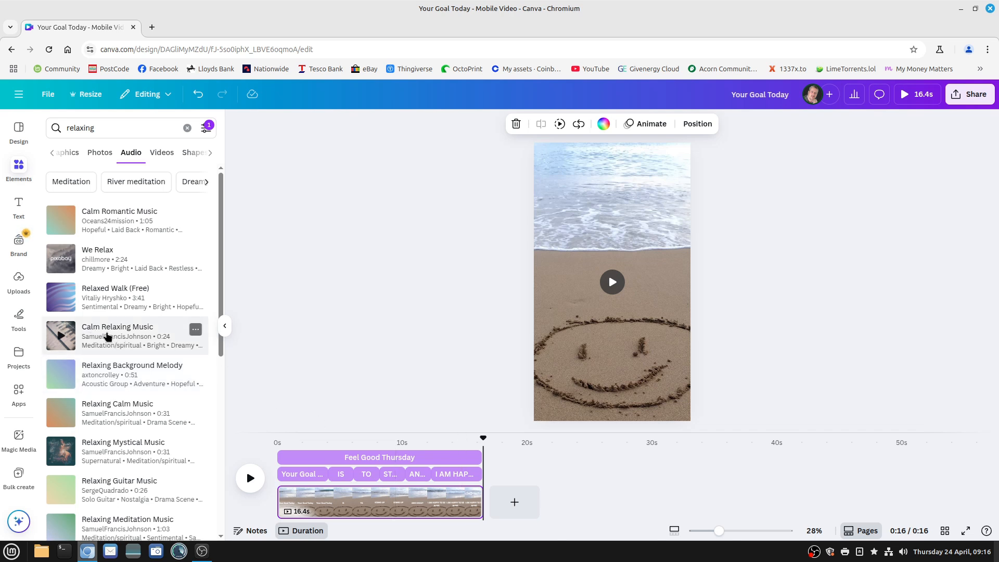
pyautogui.moveTo(112, 341); pyautogui.dragTo(274, 513)
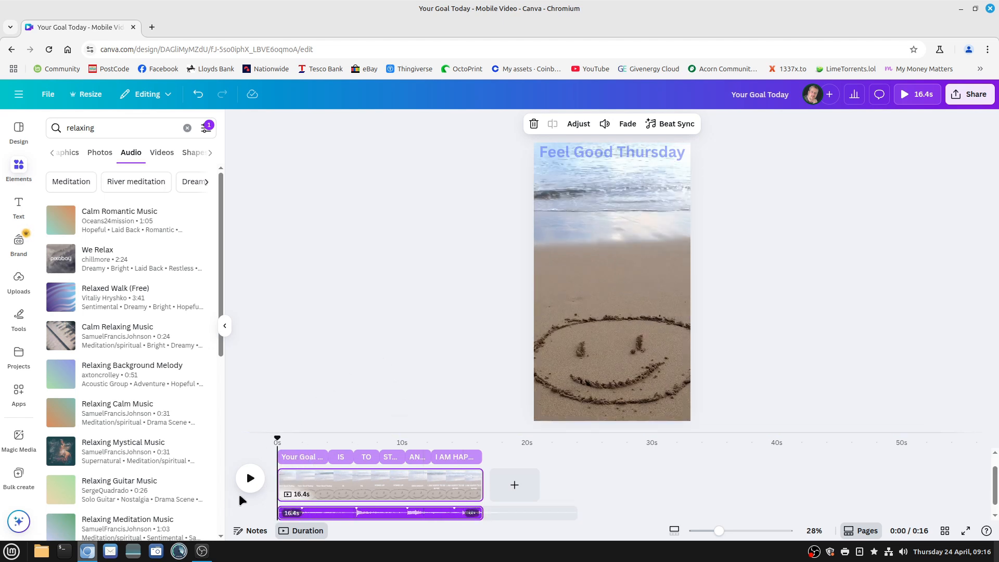
pyautogui.click(250, 480)
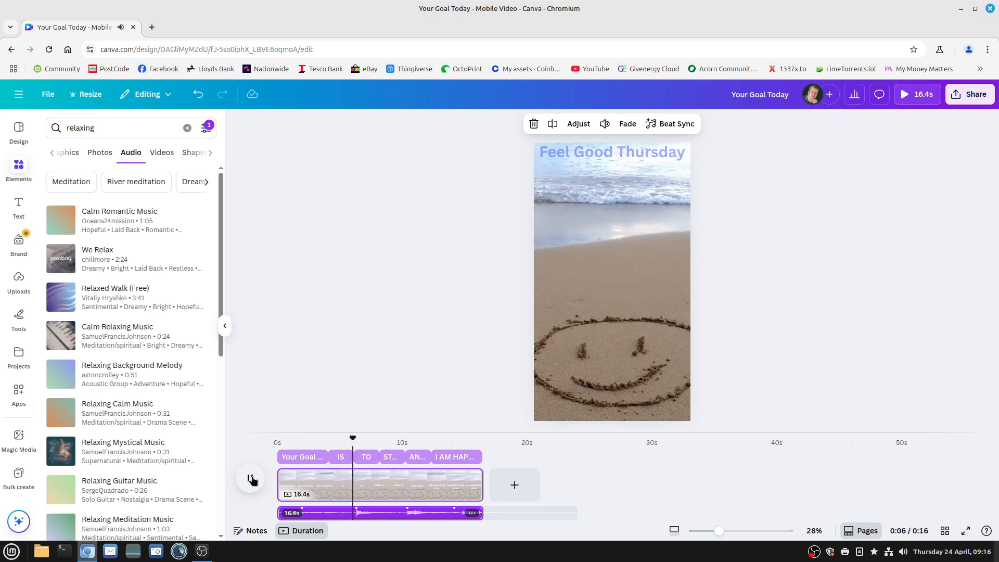
pyautogui.click(250, 480)
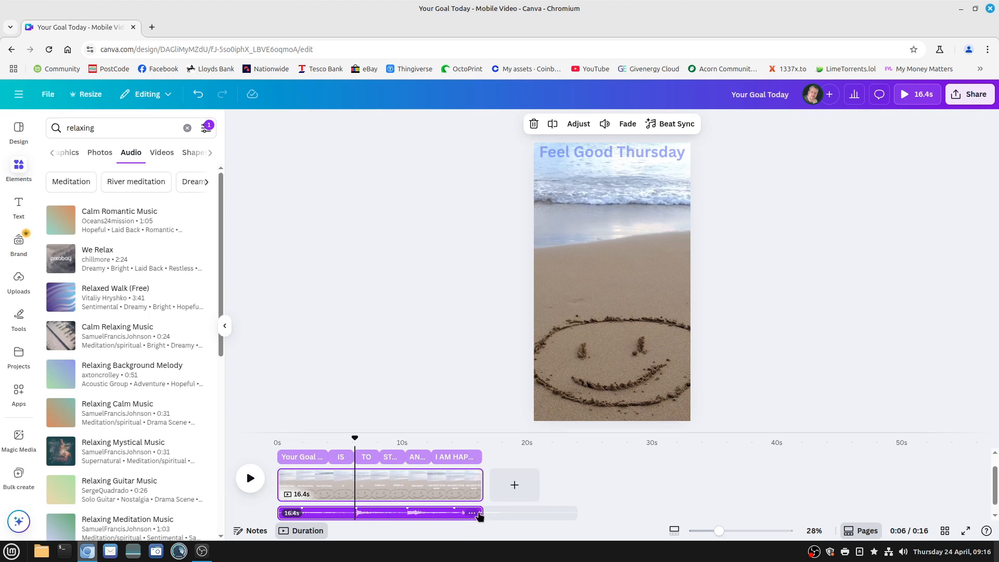
# Add a fade-out to the relaxing audio track and play the video from the start to preview it
pyautogui.click(399, 515)
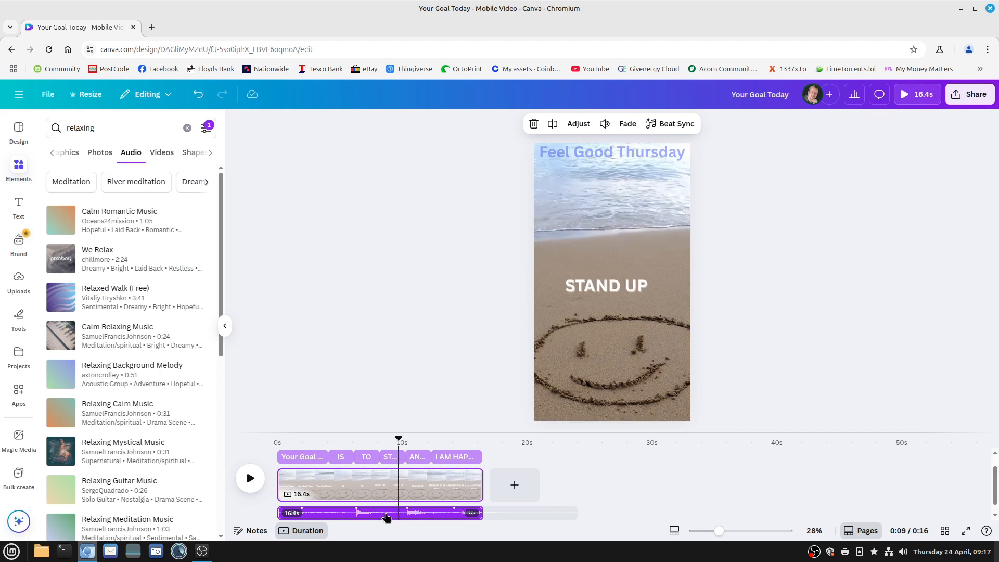
pyautogui.click(628, 125)
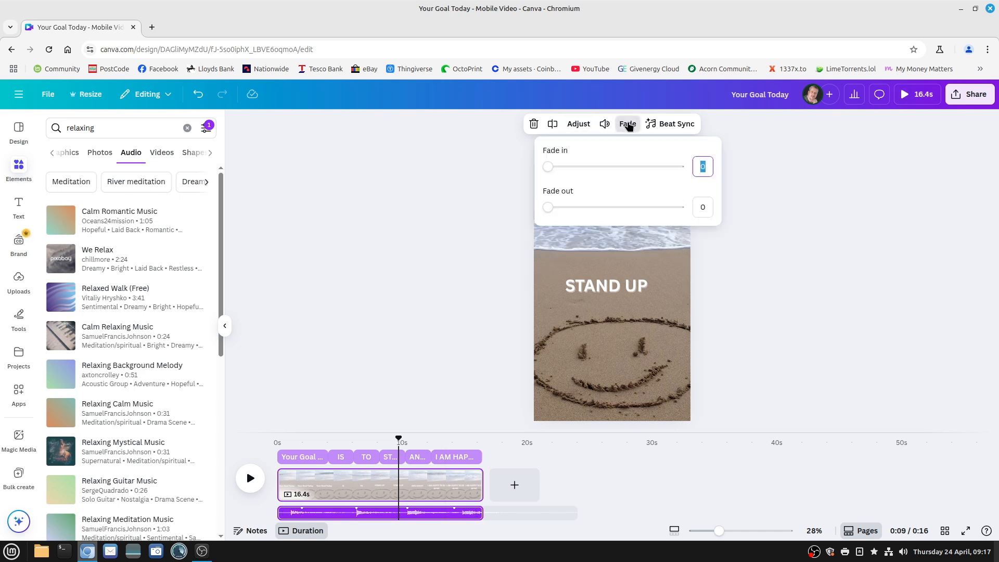
pyautogui.moveTo(547, 208); pyautogui.dragTo(615, 215)
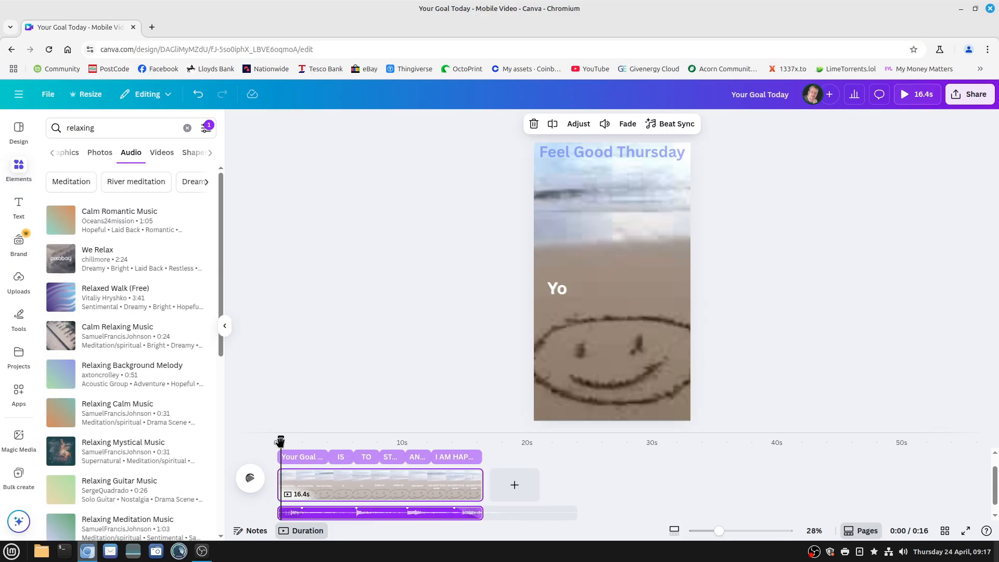
pyautogui.click(50, 380)
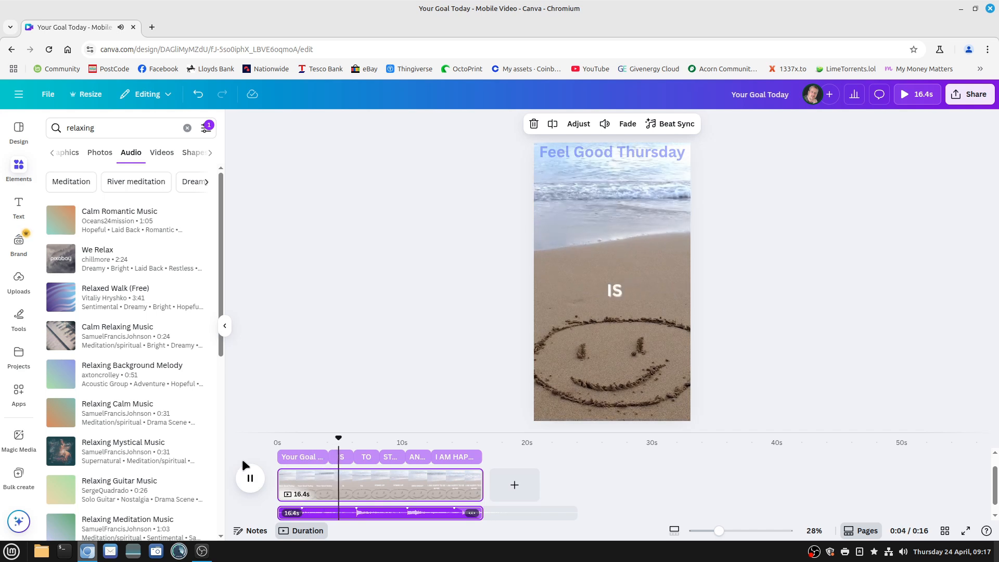
pyautogui.click(254, 483)
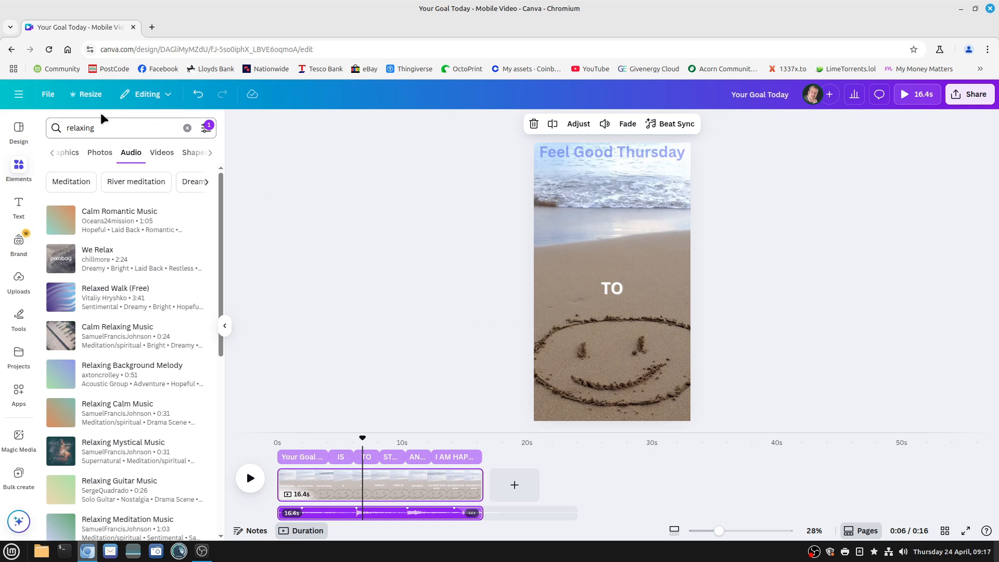
# Download the design as an MP4 video at 1080p (HD) quality
pyautogui.click(48, 94)
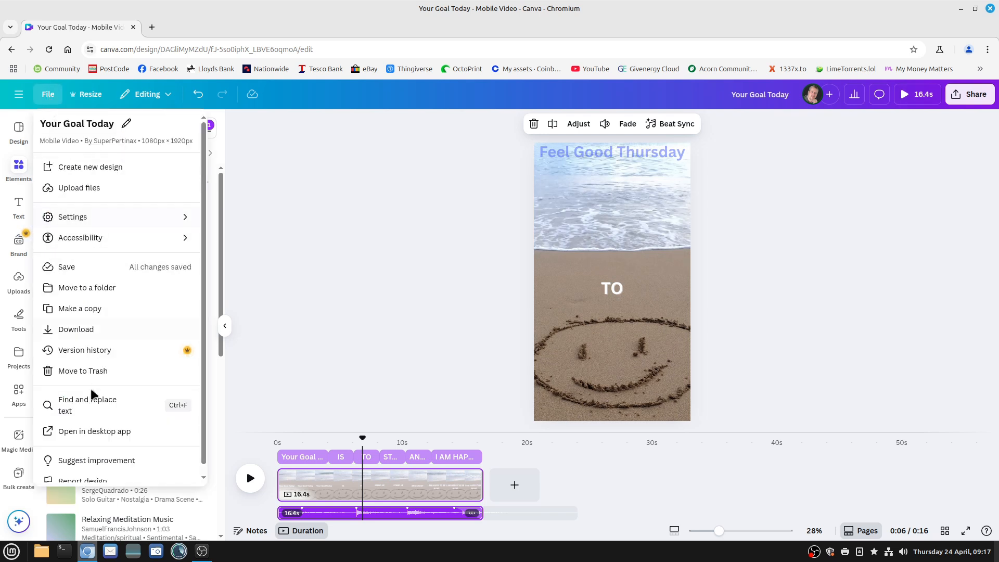
pyautogui.click(77, 331)
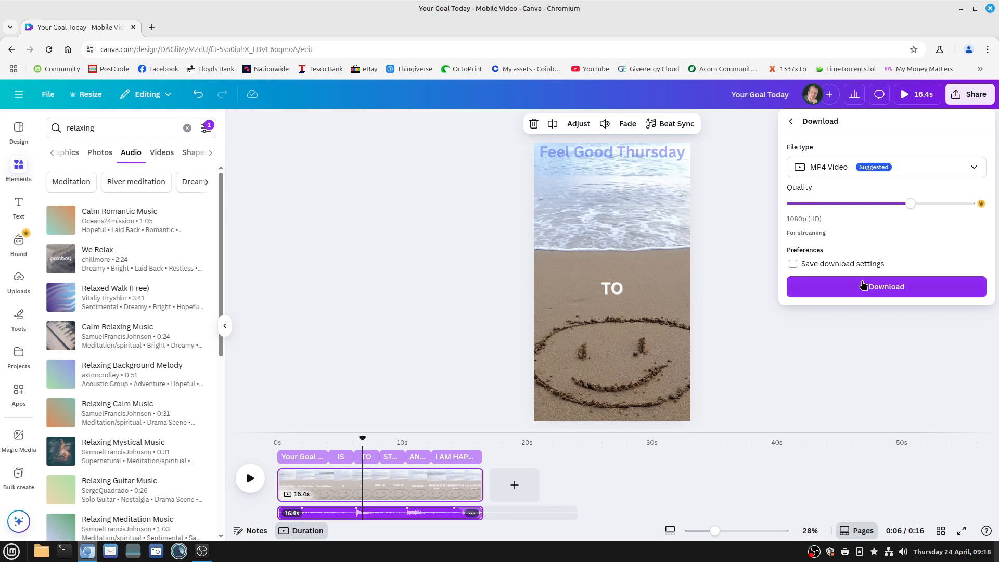
pyautogui.click(883, 288)
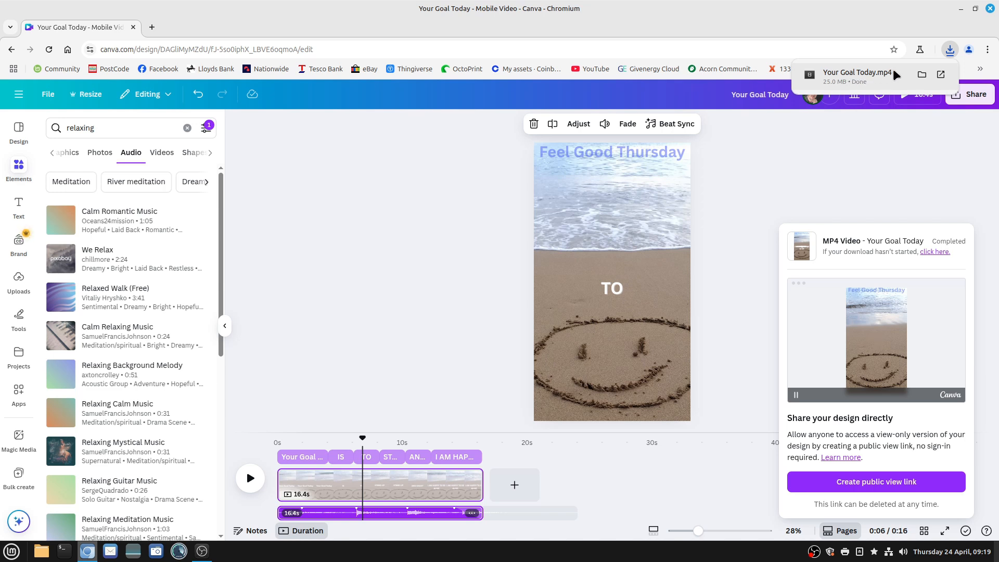
# Switch to VLC to play part of the downloaded "Your Goal Today.mp4" at 37% volume, and quit the player
pyautogui.click(921, 75)
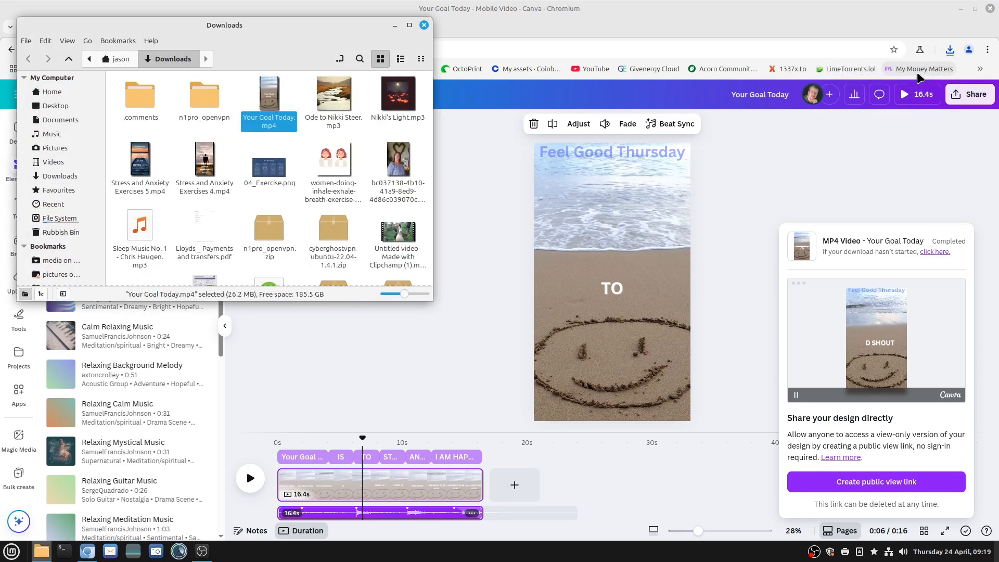
pyautogui.doubleClick(270, 97)
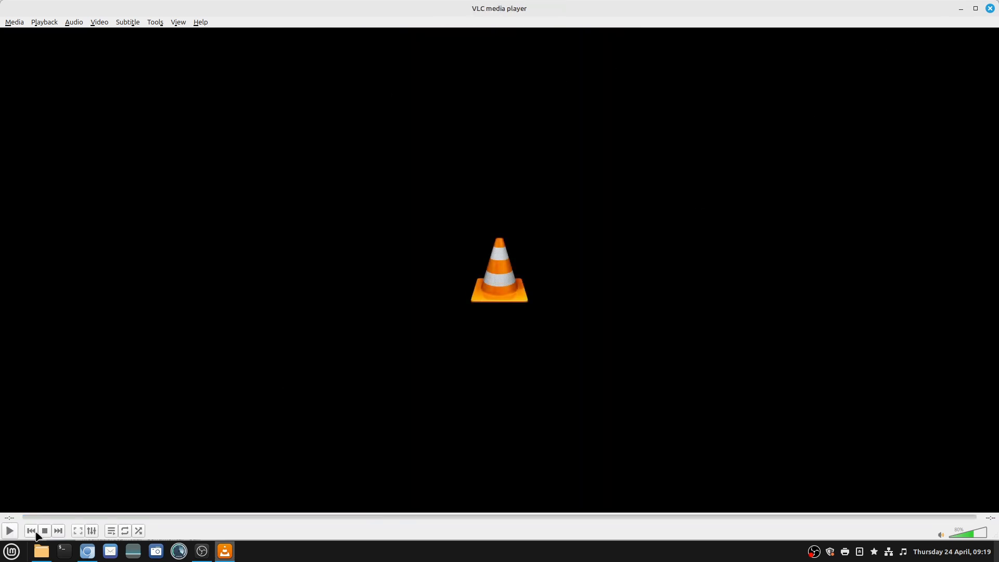
pyautogui.click(10, 531)
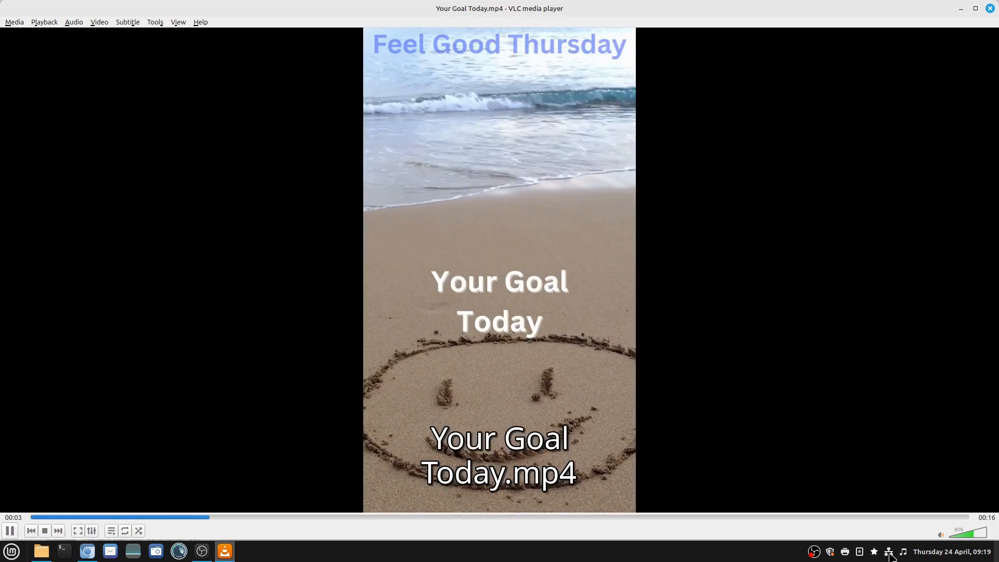
pyautogui.click(961, 535)
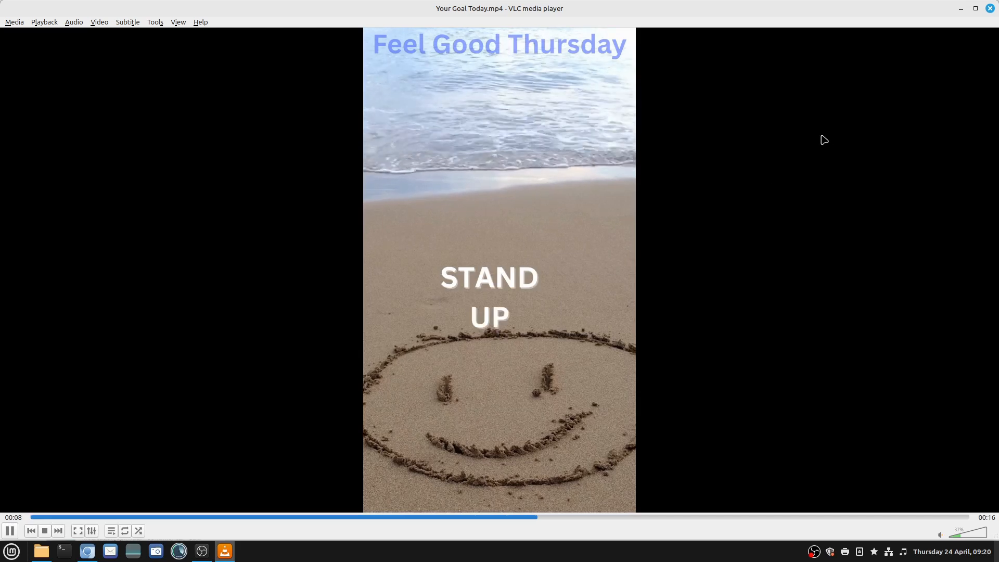
pyautogui.hotkey('ctrl', 'q')
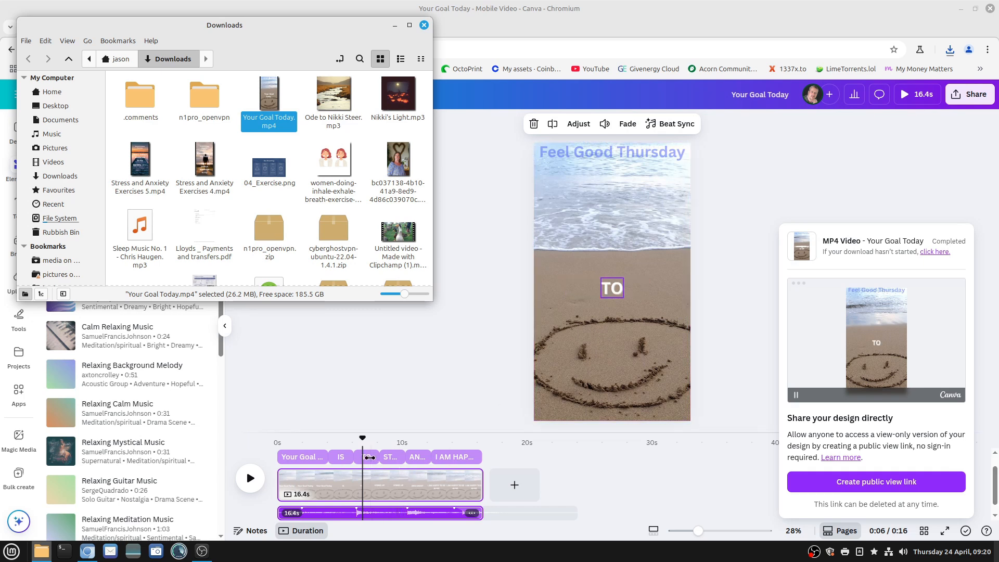
# Widen the "TO" text box on both sides to span the full width of the page
pyautogui.click(370, 457)
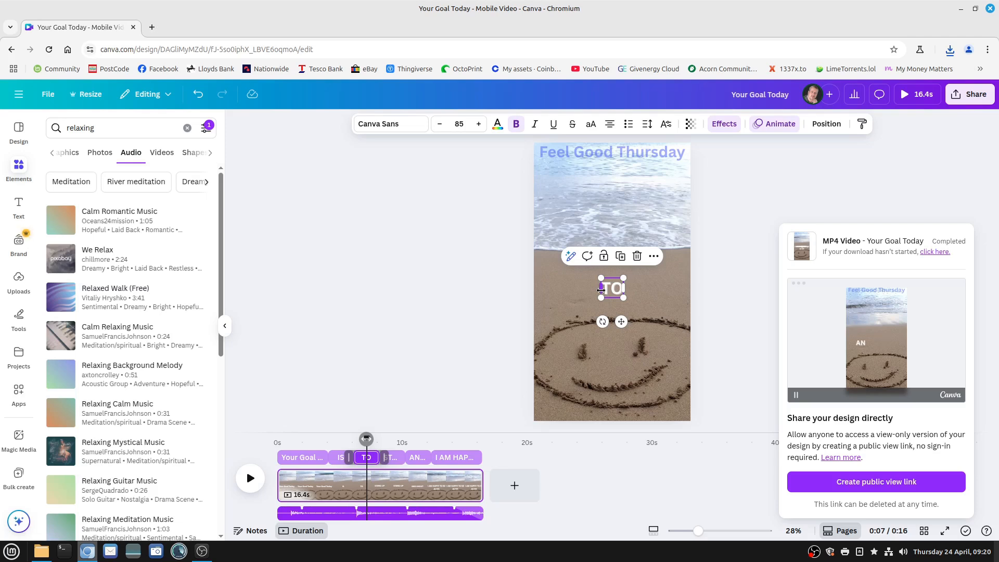
pyautogui.moveTo(599, 289); pyautogui.dragTo(534, 287)
pyautogui.moveTo(624, 287); pyautogui.dragTo(693, 289)
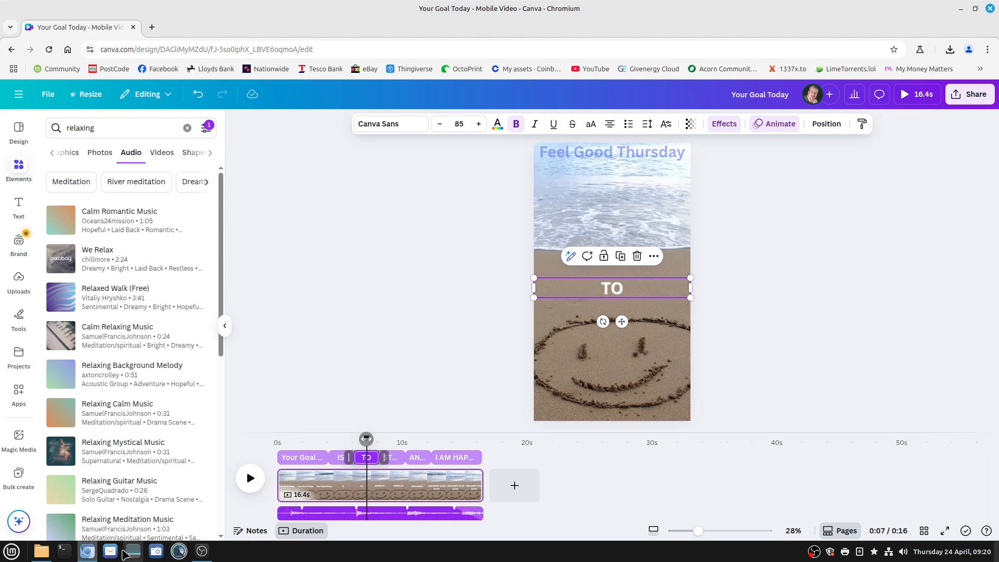
# Permanently delete "Your Goal Today.mp4" from the Downloads folder in the file manager and return to Canva
pyautogui.click(43, 552)
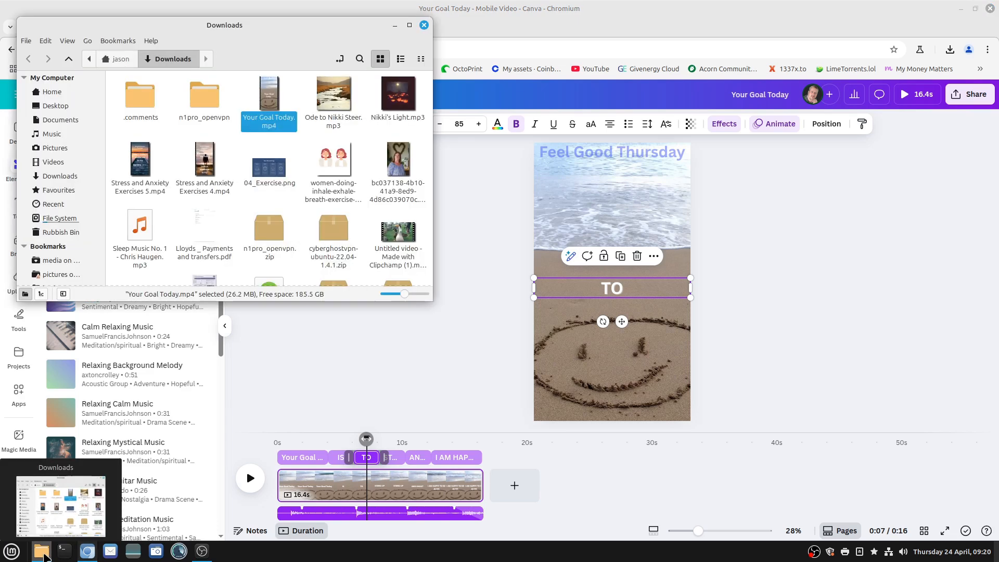
pyautogui.rightClick(273, 98)
pyautogui.click(296, 224)
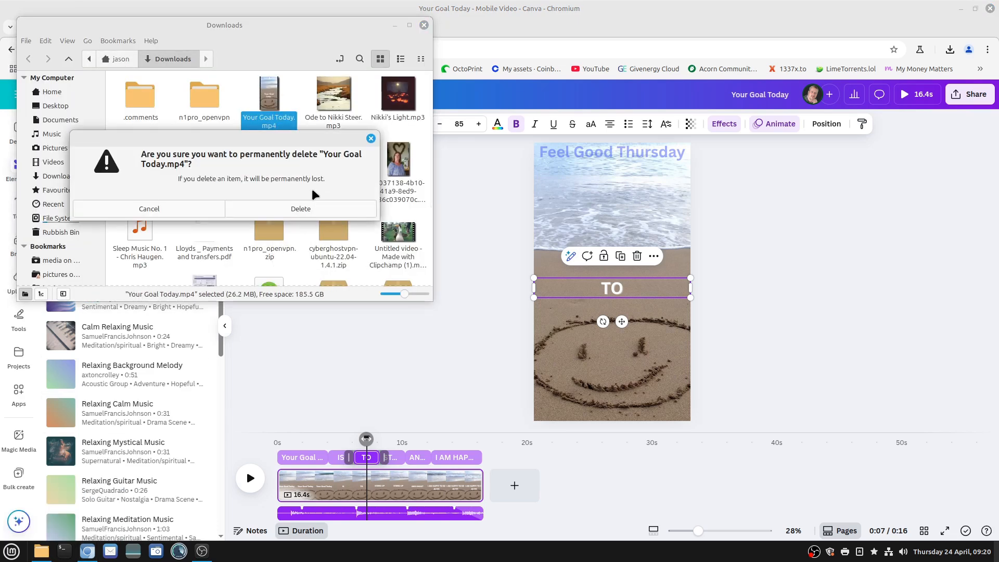
pyautogui.click(300, 208)
pyautogui.click(395, 25)
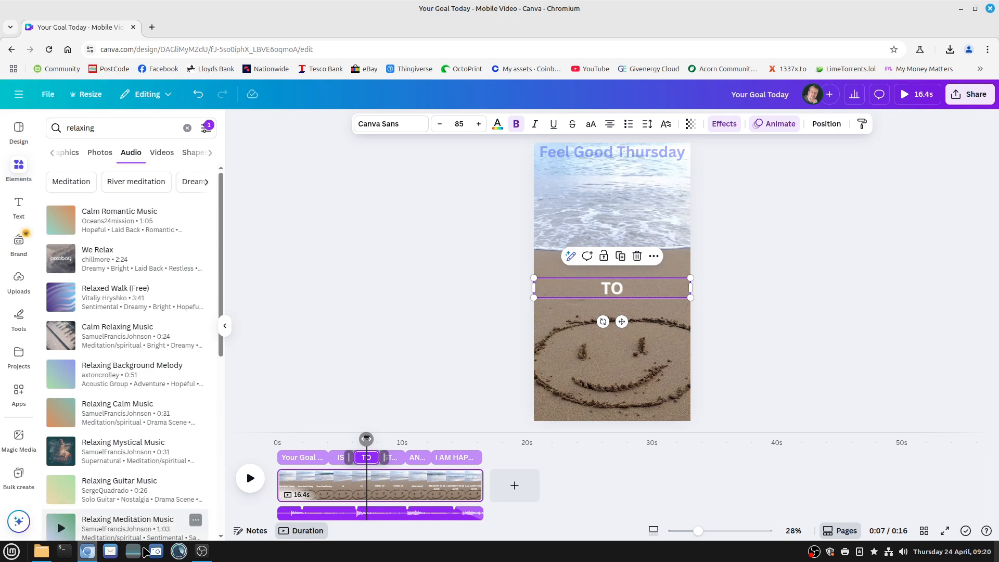
# Download the corrected design again as an MP4 video and play the new "Your Goal Today.mp4" in VLC
pyautogui.click(48, 94)
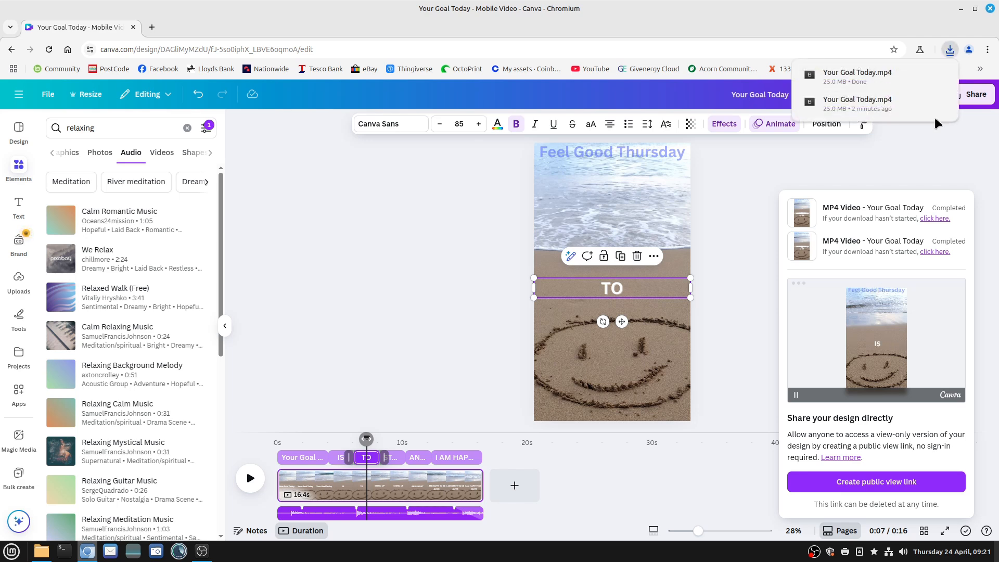
pyautogui.click(922, 70)
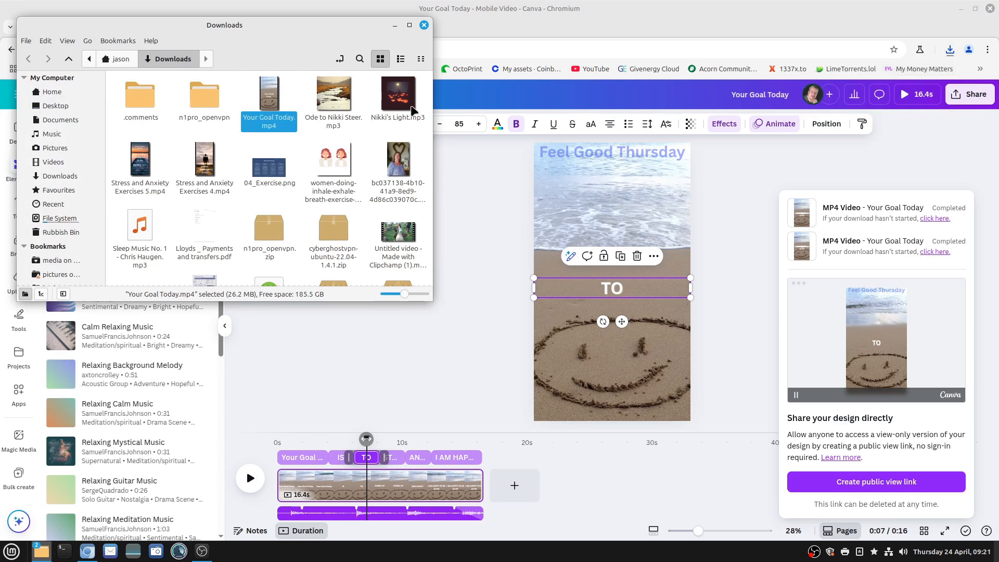
pyautogui.doubleClick(270, 93)
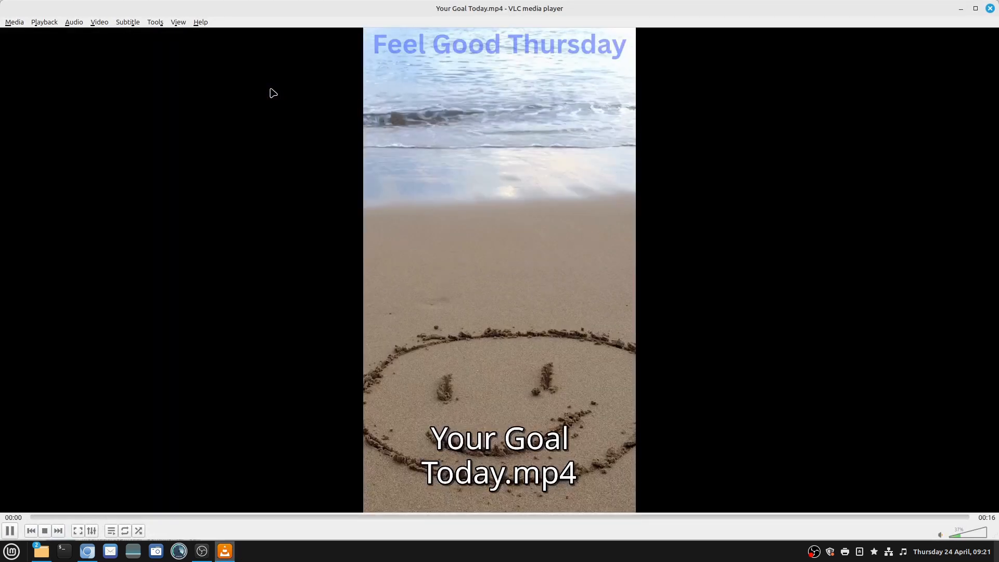